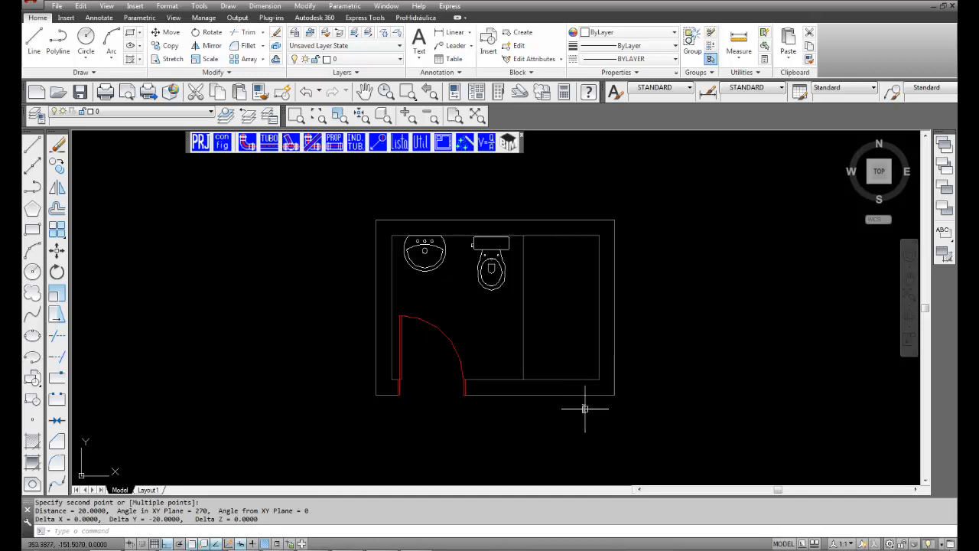
Step: Check the parameters of this DWG, including the unit and ceiling height, and accept them as set
left_click(221, 144)
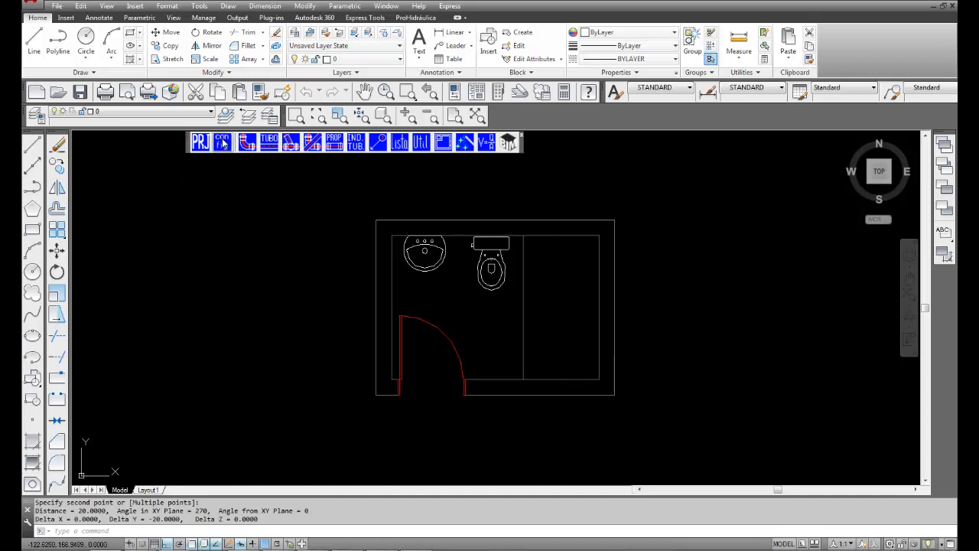
left_click(511, 295)
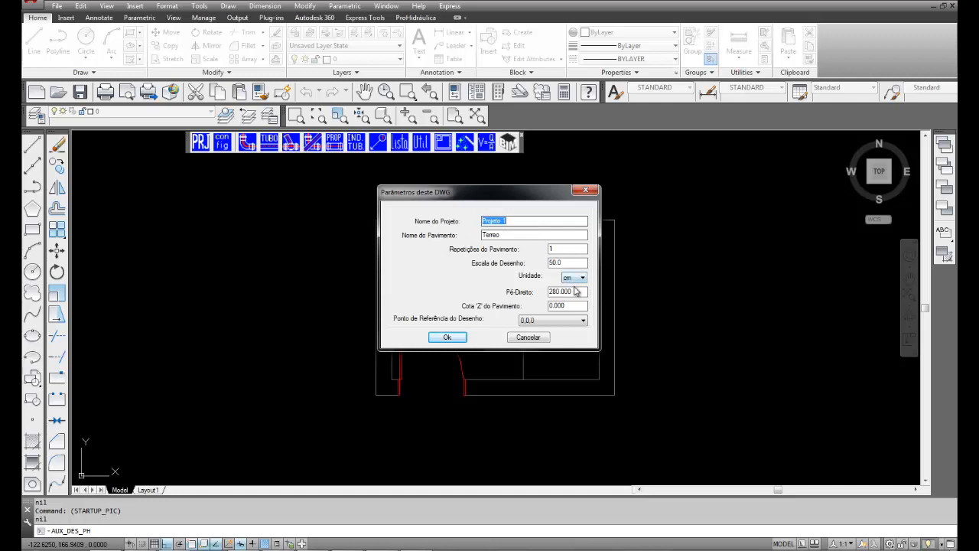
left_click(446, 338)
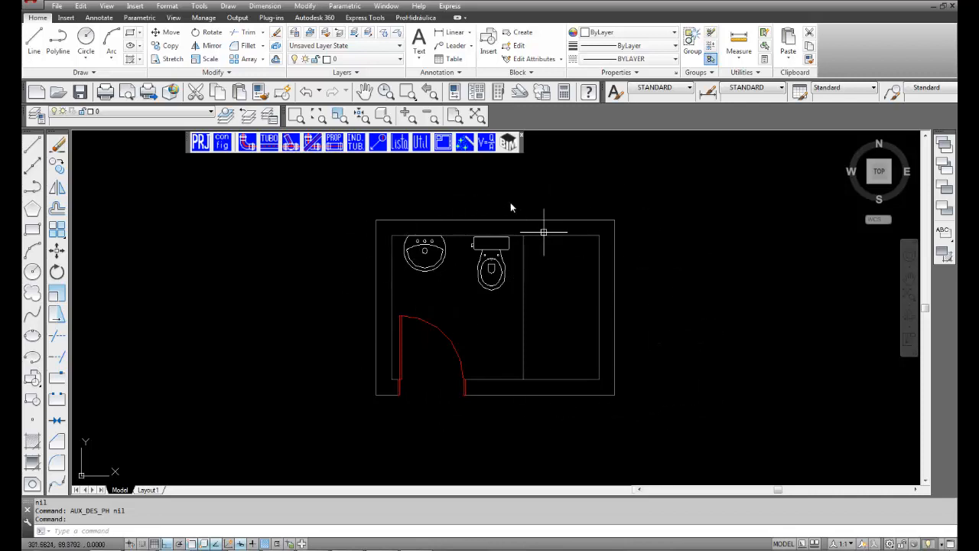
left_click(463, 145)
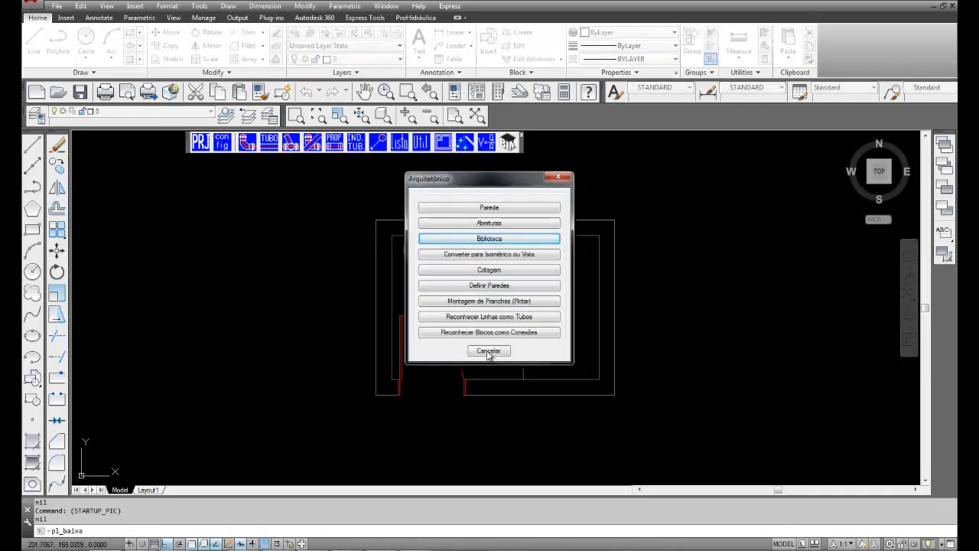
left_click(483, 350)
Step: Draw a line across the thickness of the upper wall, behind the centre of the washbasin
type("z")
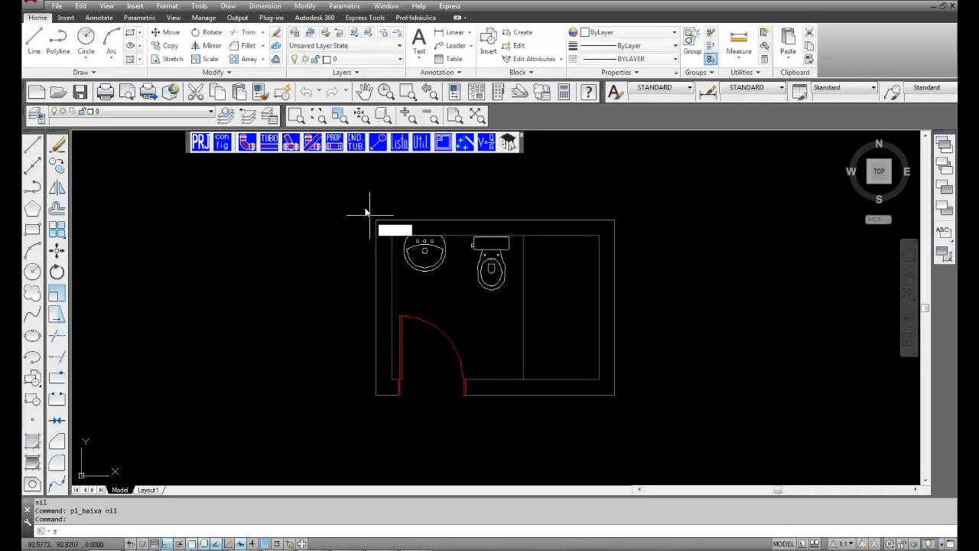
key("Return")
left_click(361, 197)
left_click(617, 268)
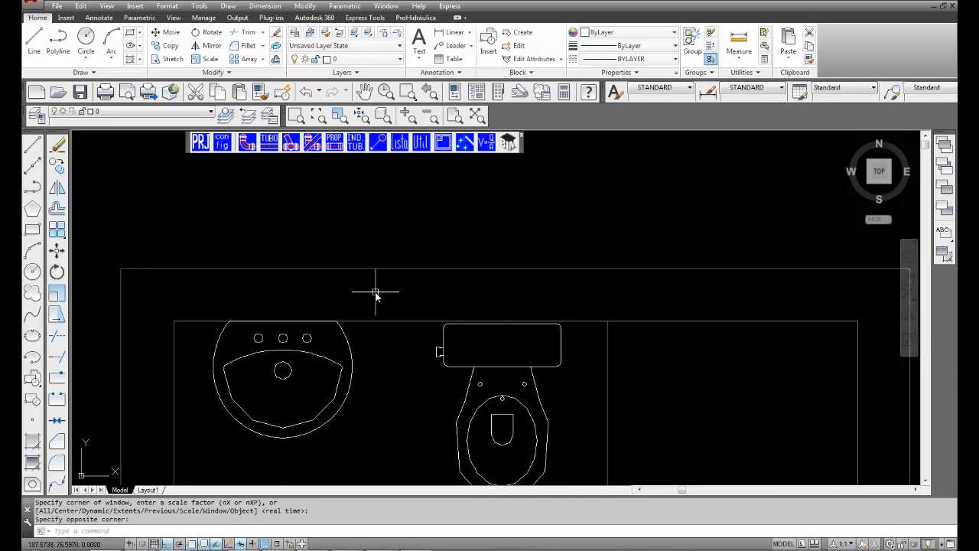
type("l")
key("Return")
left_click(283, 268)
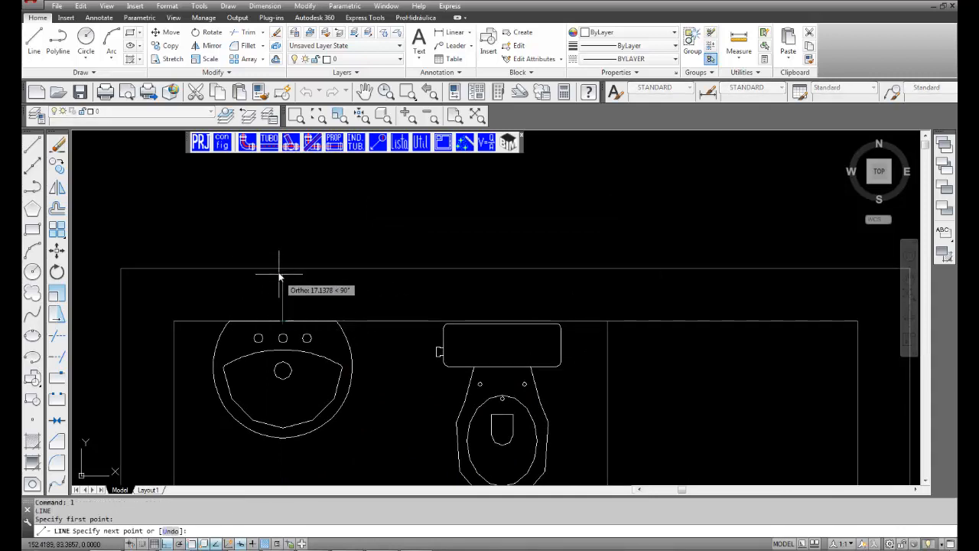
key("Return")
Step: Draw a second line across the upper wall's thickness, just beside the washbasin-facing side of the toilet tank
key("Return")
left_click(432, 321)
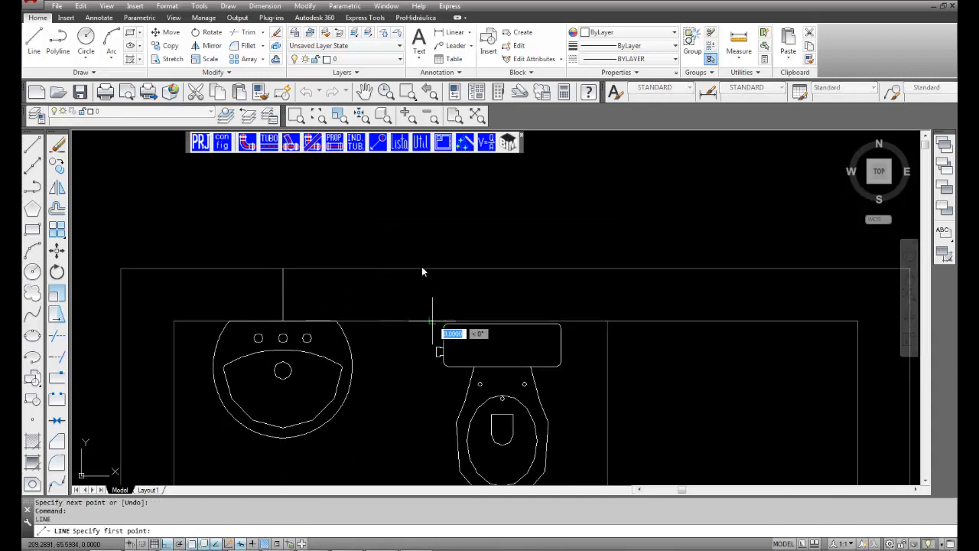
left_click(433, 268)
middle_click_drag(715, 393, 516, 332)
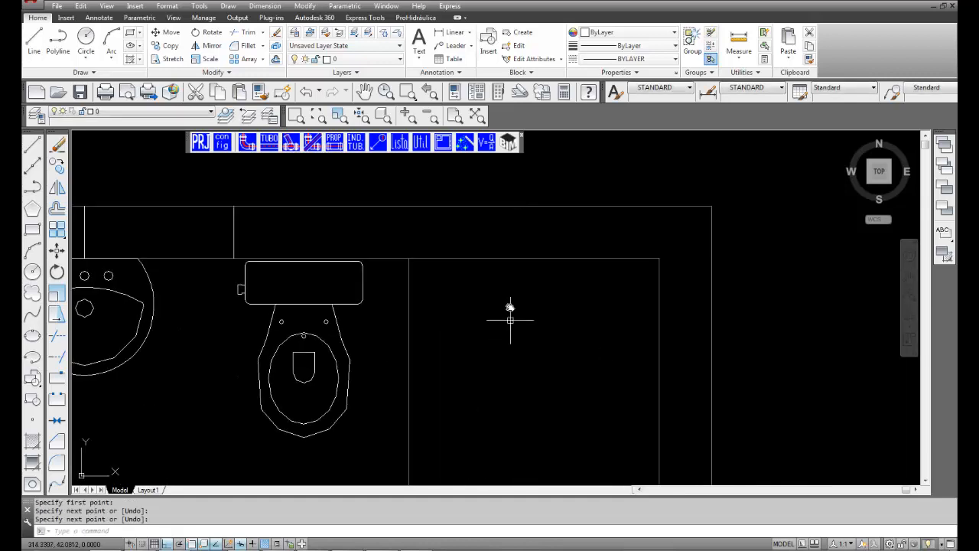
key("Return")
Step: Draw two more lines across the upper wall, one near the middle of the shower area and one at its inner corner
key("Return")
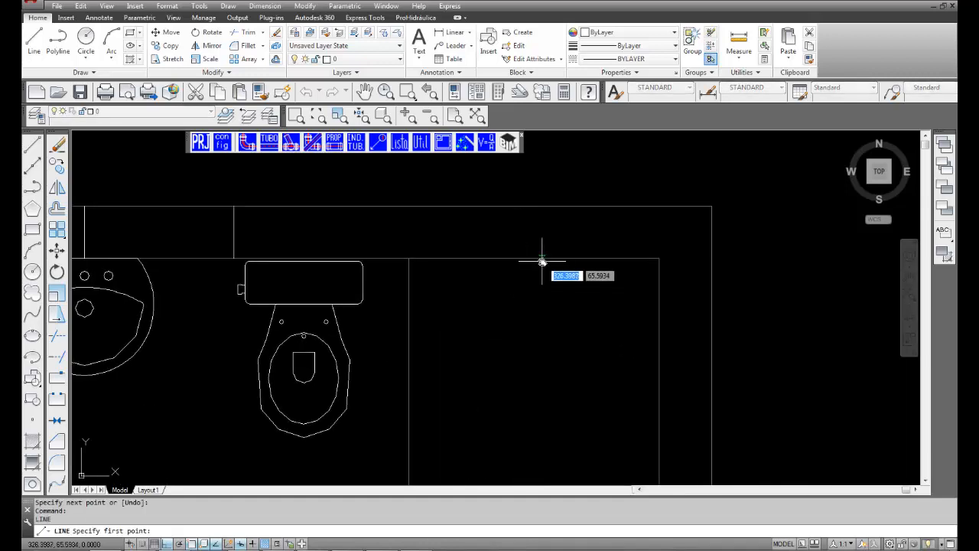
left_click(542, 258)
left_click(543, 207)
key("Return")
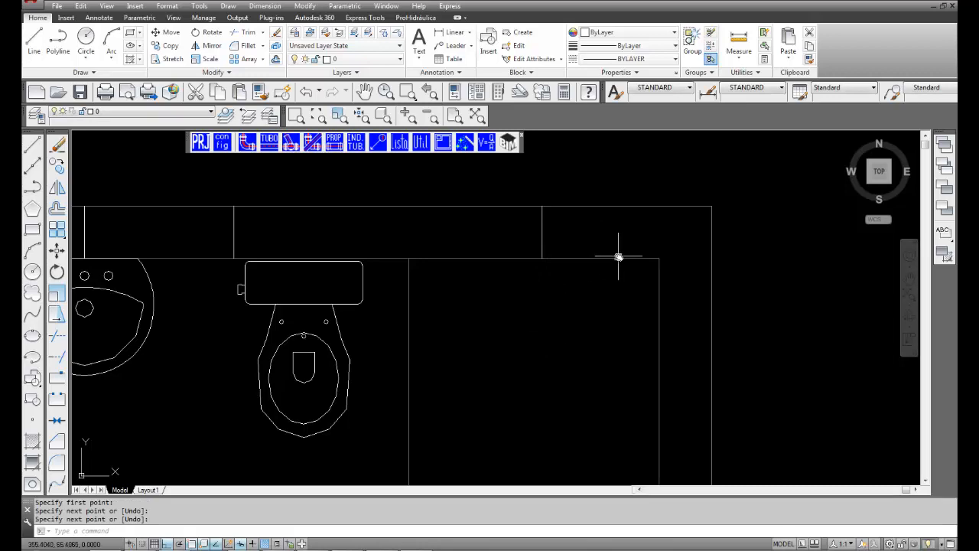
key("Return")
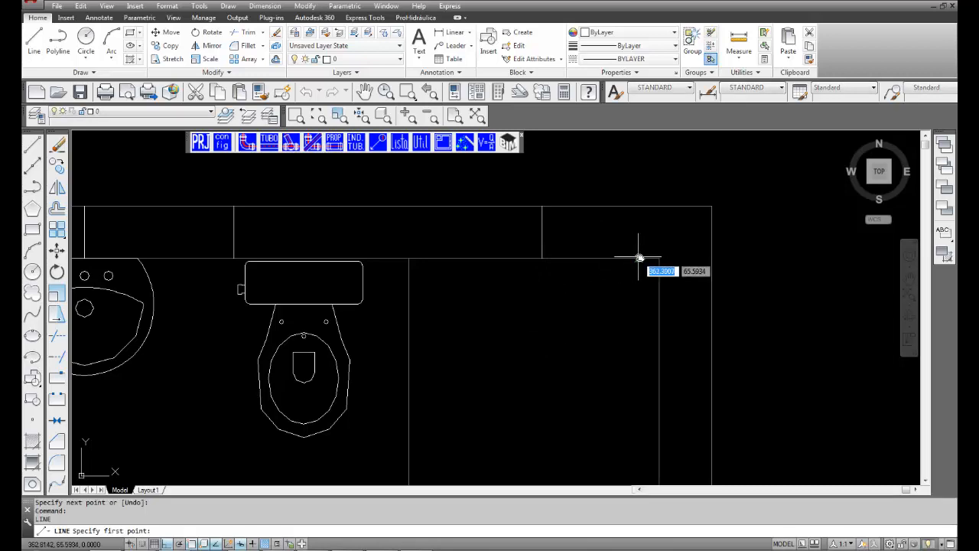
left_click(658, 257)
left_click(659, 207)
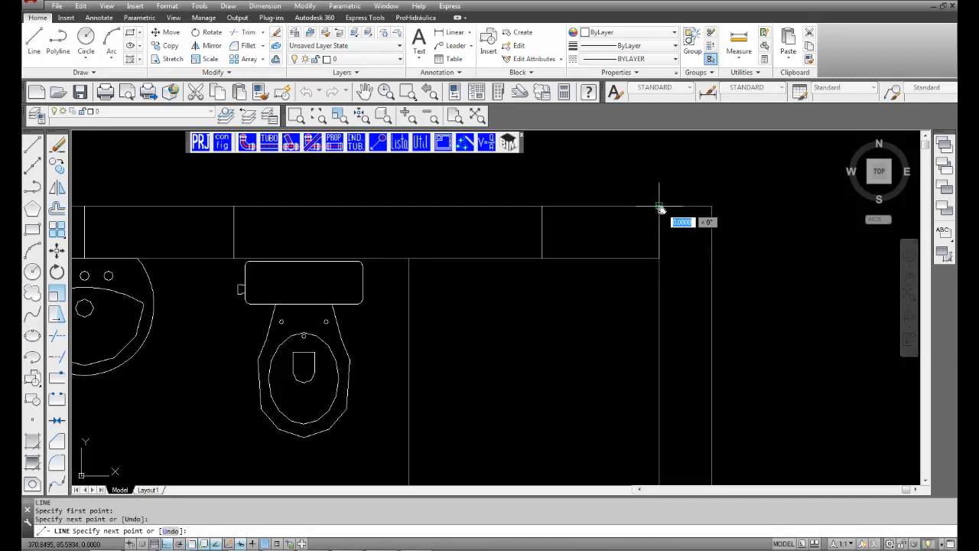
key("Return")
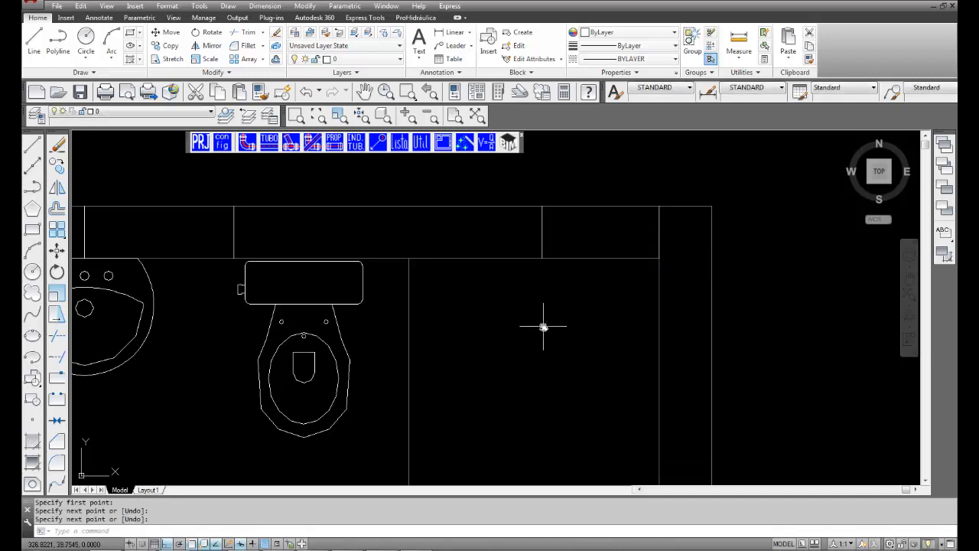
Step: Convert the whole bathroom plan to an isometric seen from its lower-right corner, exploding the blocks in the conversion
type("z")
key("Return")
type("e")
key("Return")
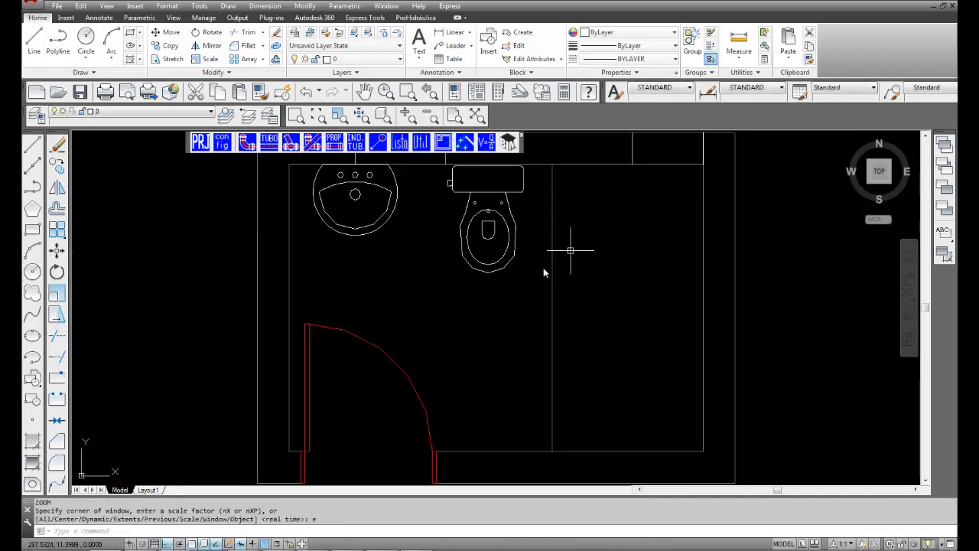
mouse_move(573, 306)
middle_mouse_down()
mouse_move(614, 331)
mouse_move(598, 315)
middle_mouse_up()
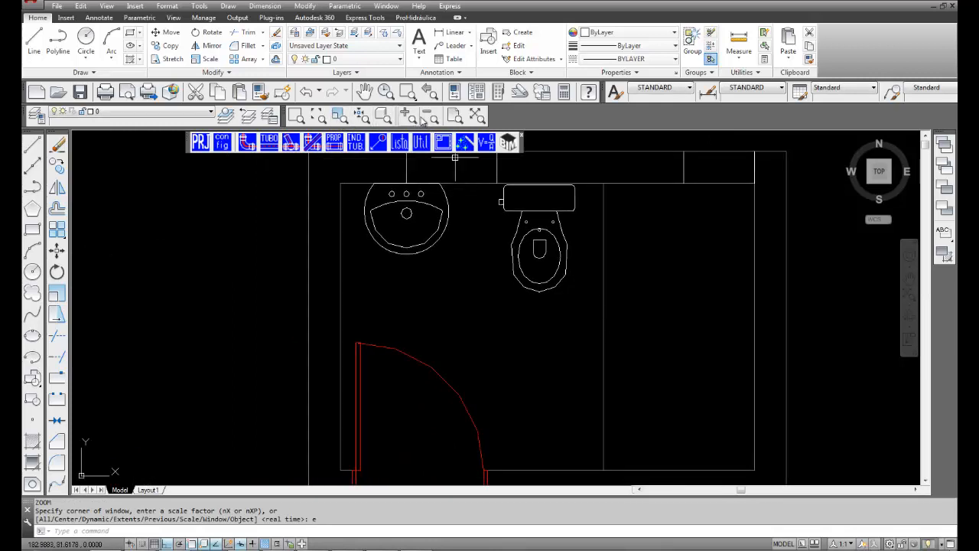
left_click(431, 117)
left_click(448, 144)
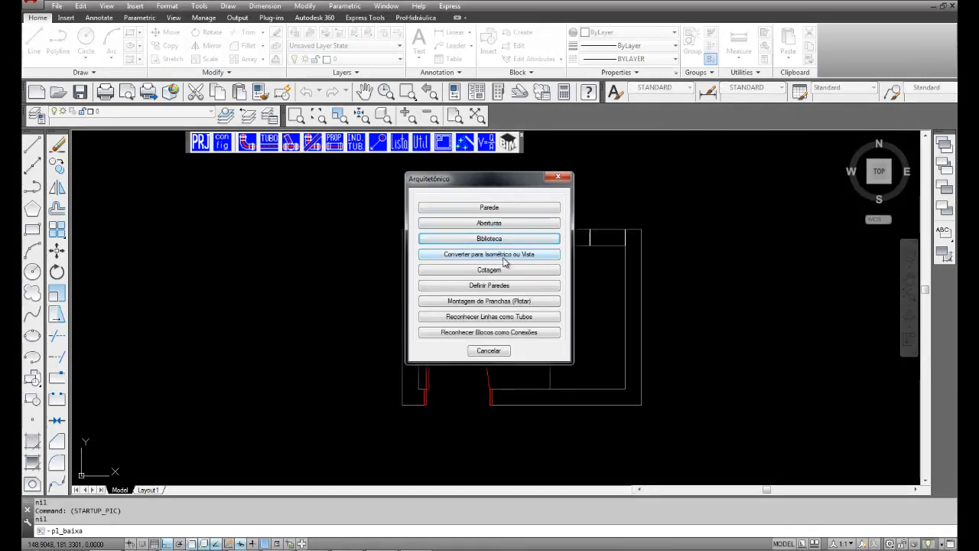
left_click(503, 254)
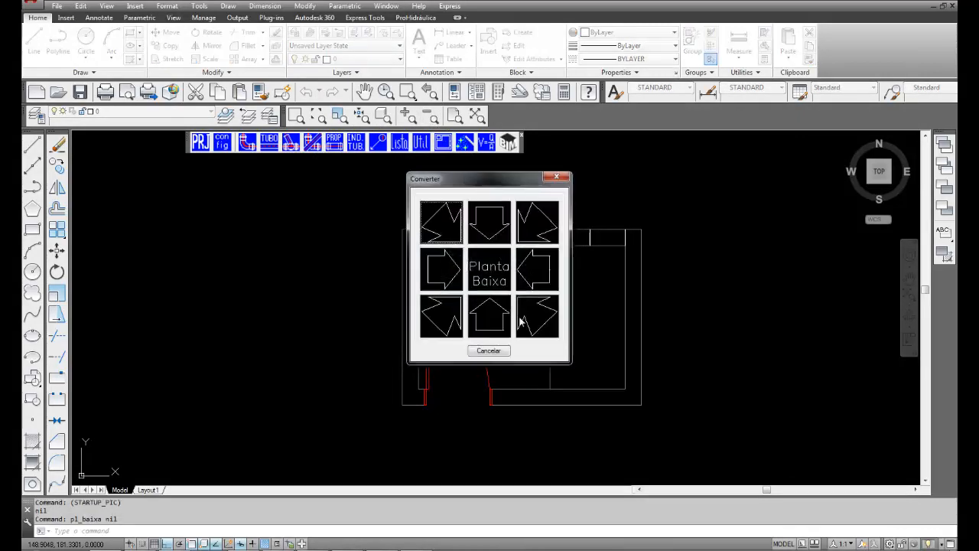
left_click(521, 321)
left_click(711, 449)
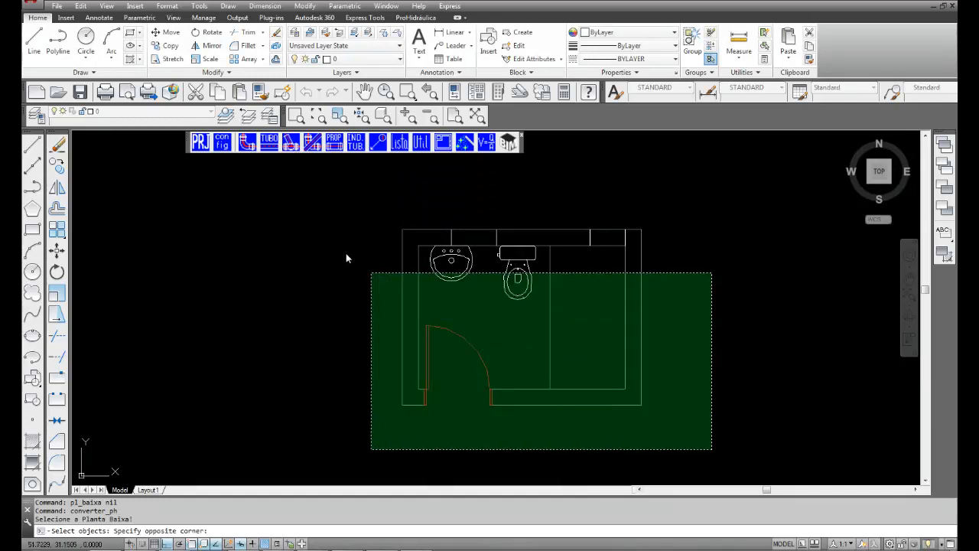
left_click(319, 191)
key("Return")
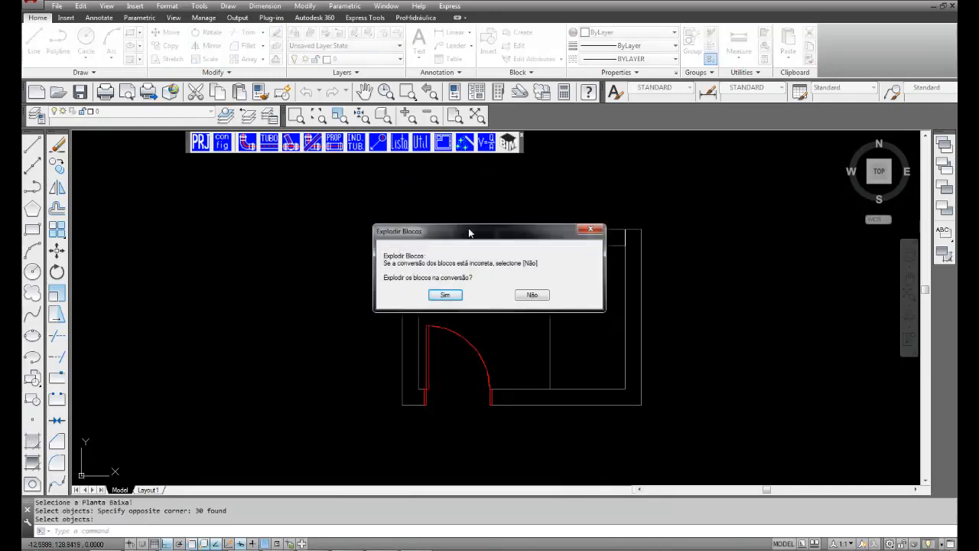
left_click(448, 296)
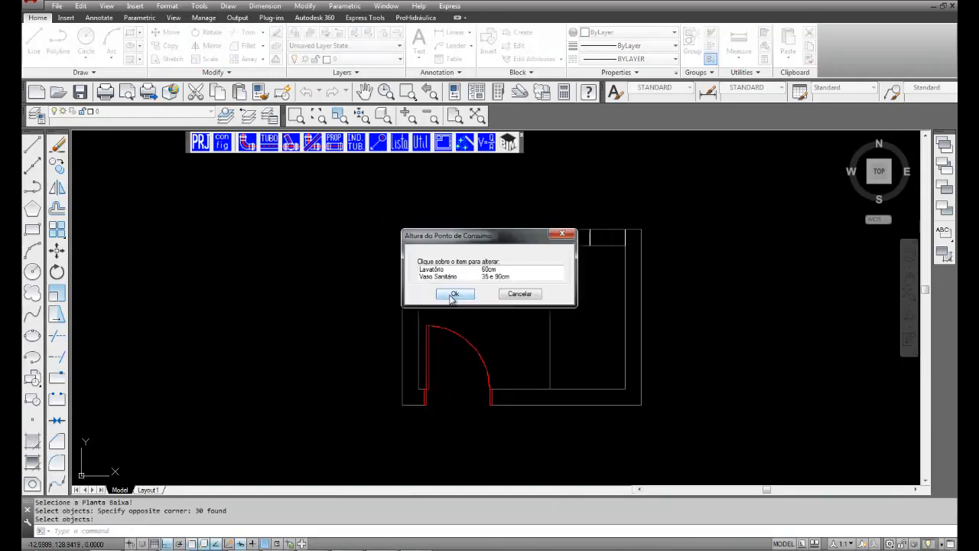
Step: Check the toilet's consumption point heights and accept the heights for the washbasin and toilet
left_click(493, 277)
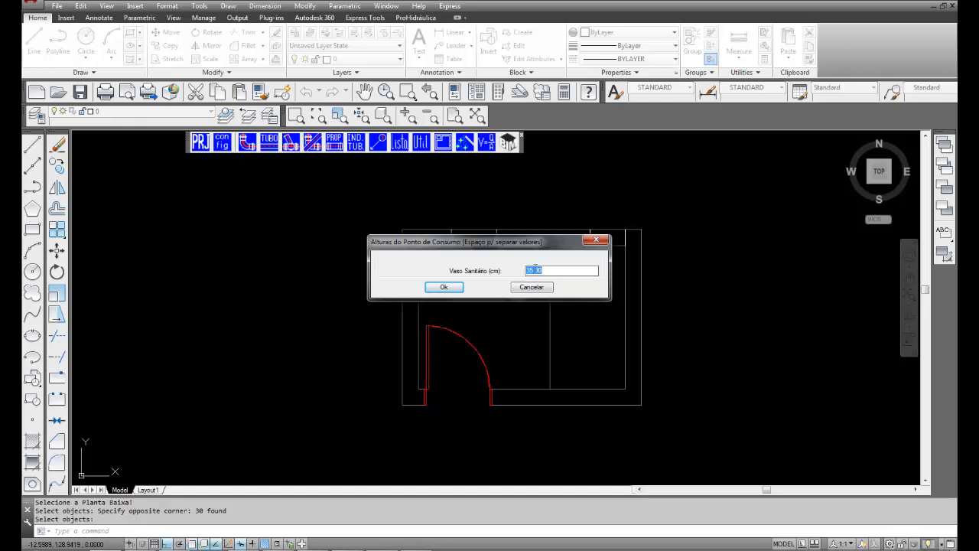
left_click(444, 287)
left_click(459, 293)
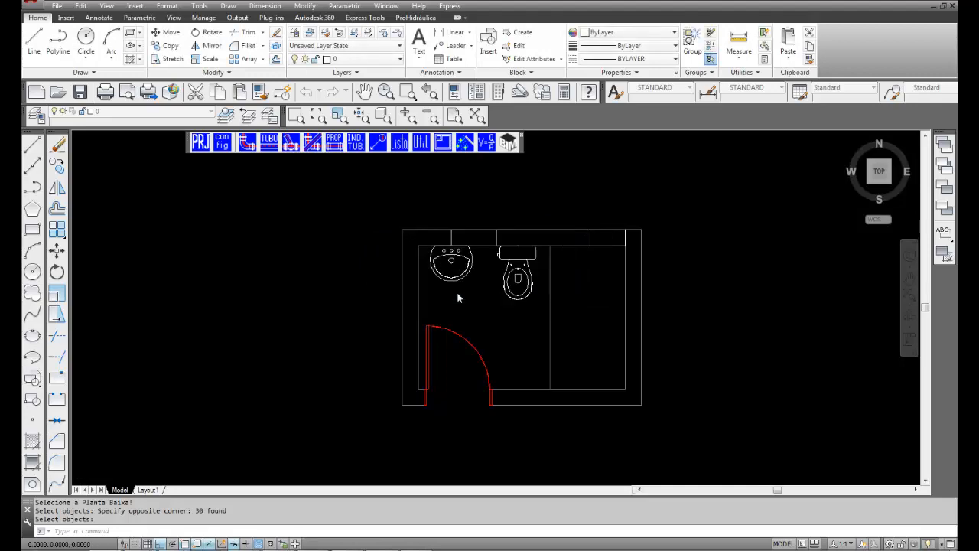
Step: Place the converted isometric in the empty space to the right of the floor plan
middle_click_drag(674, 314, 349, 293)
scroll(443, 345, "down", 1)
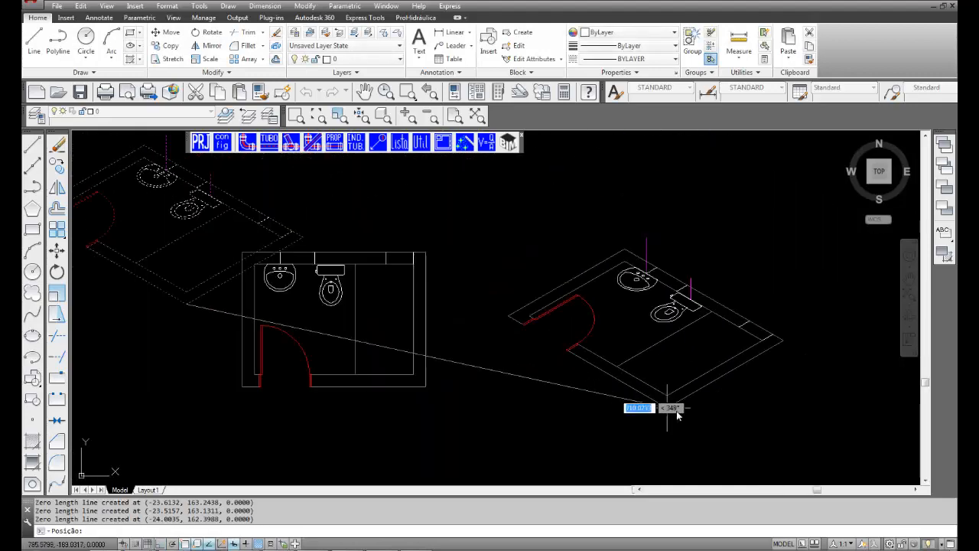
left_click(688, 413)
middle_click_drag(732, 421, 545, 410)
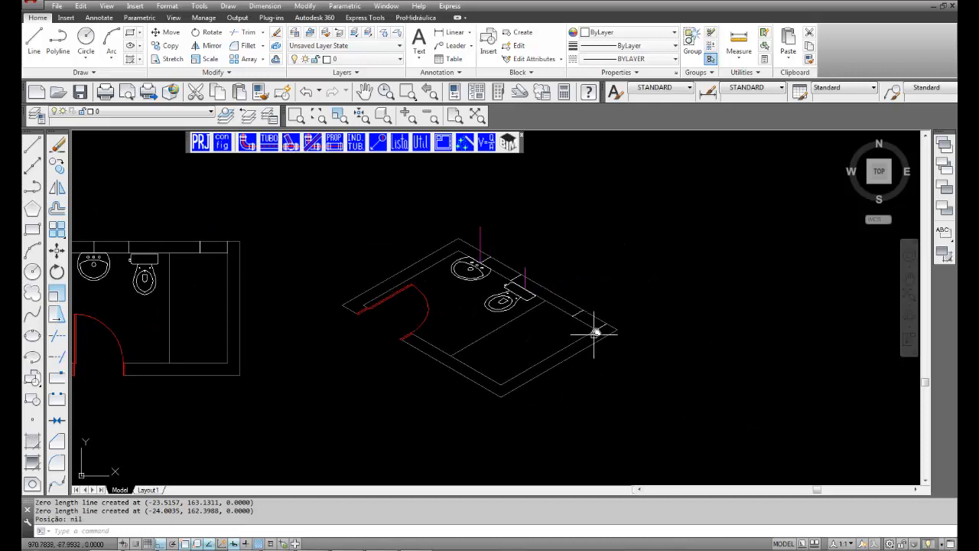
Step: Switch the drawing cursor to isometric mode in the plug-in configuration
left_click(222, 142)
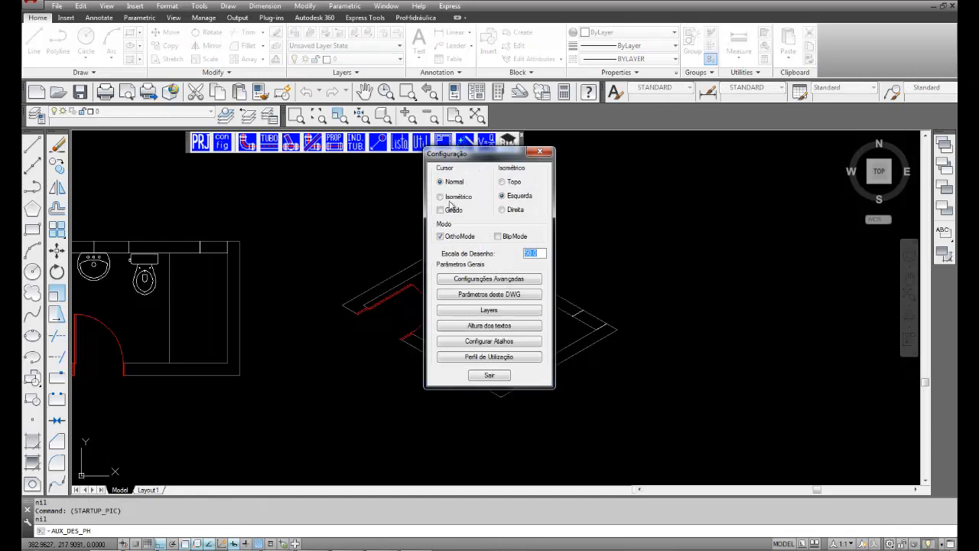
left_click(452, 197)
left_click(487, 375)
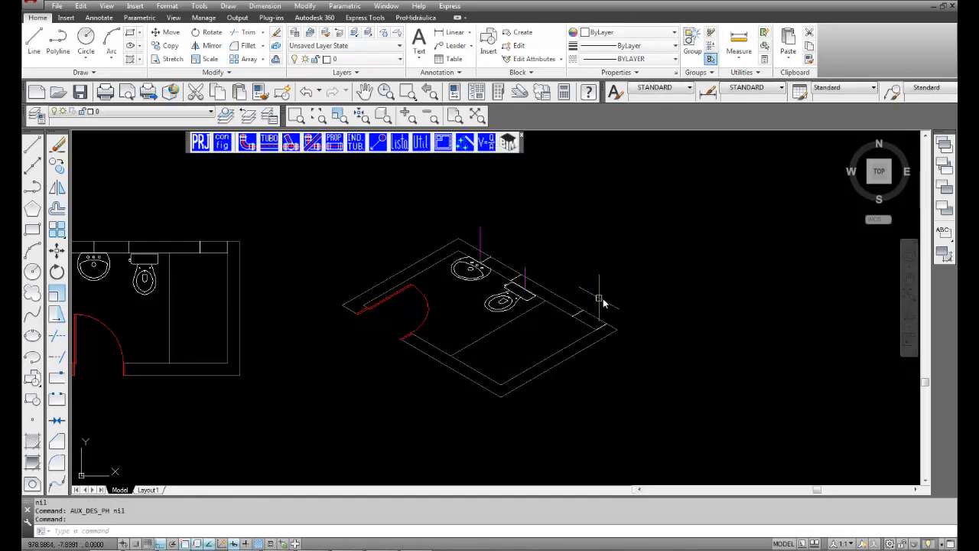
Step: Move the washbasin's magenta vertical line 5 cm into the wall along the top isoplane
scroll(593, 321, "down", 1)
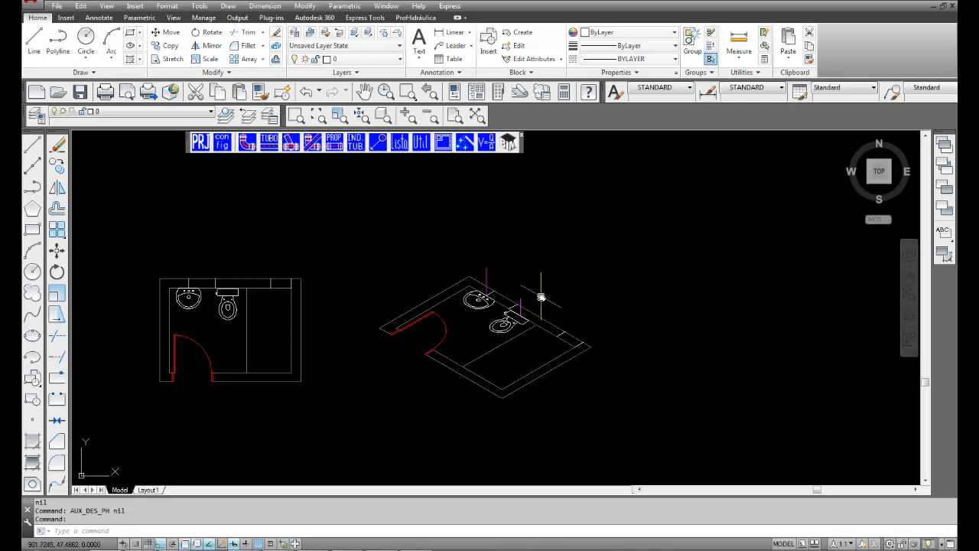
type("z")
key("Return")
left_click(457, 244)
left_click(556, 342)
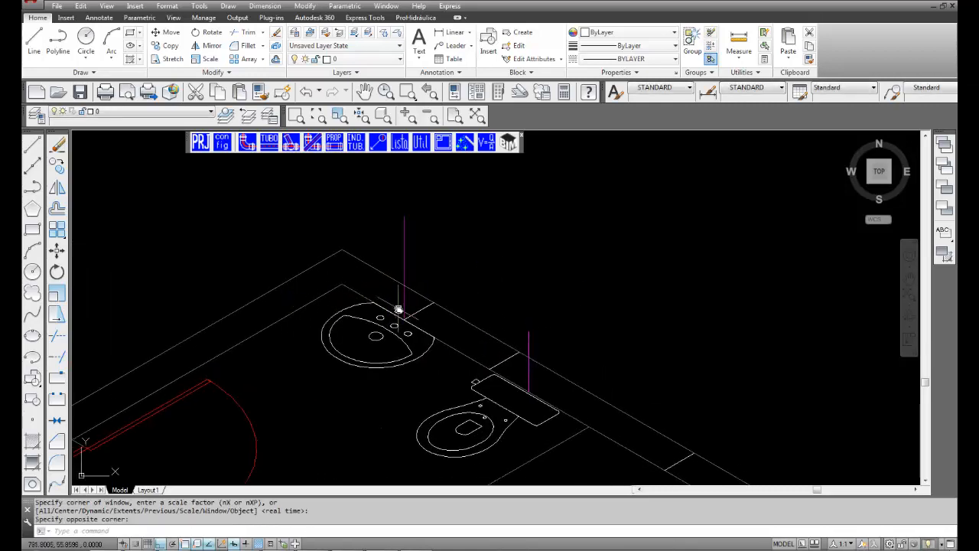
key("F5")
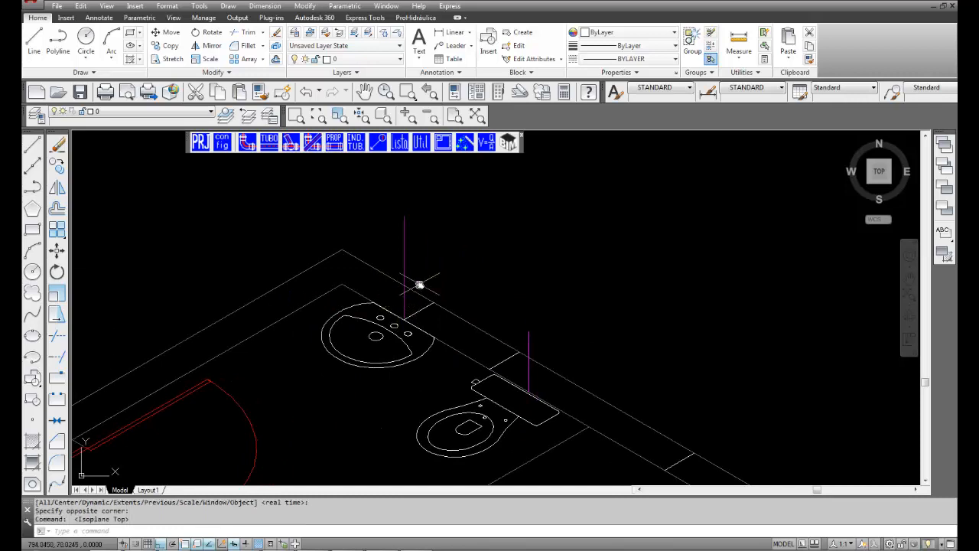
type("m")
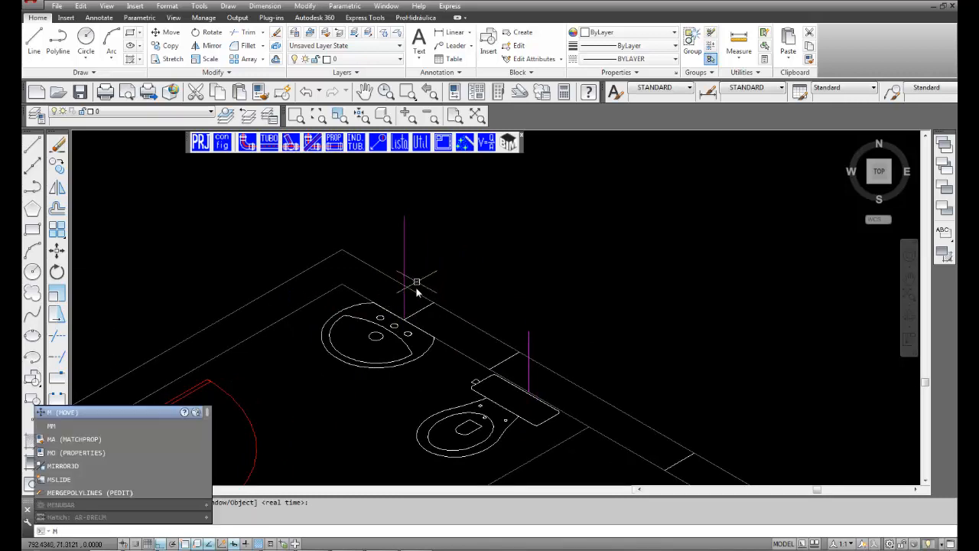
key("Return")
left_click(405, 255)
key("Return")
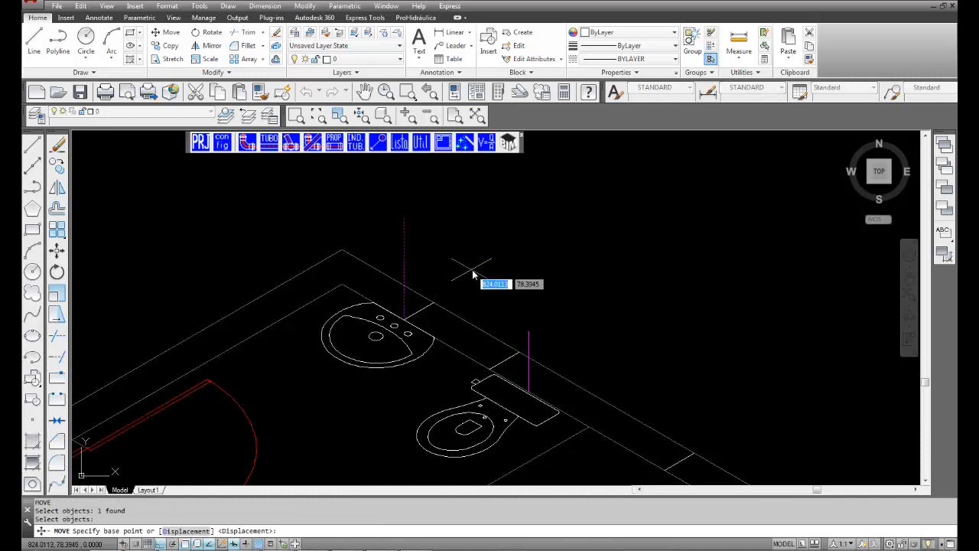
left_click(473, 274)
type("5")
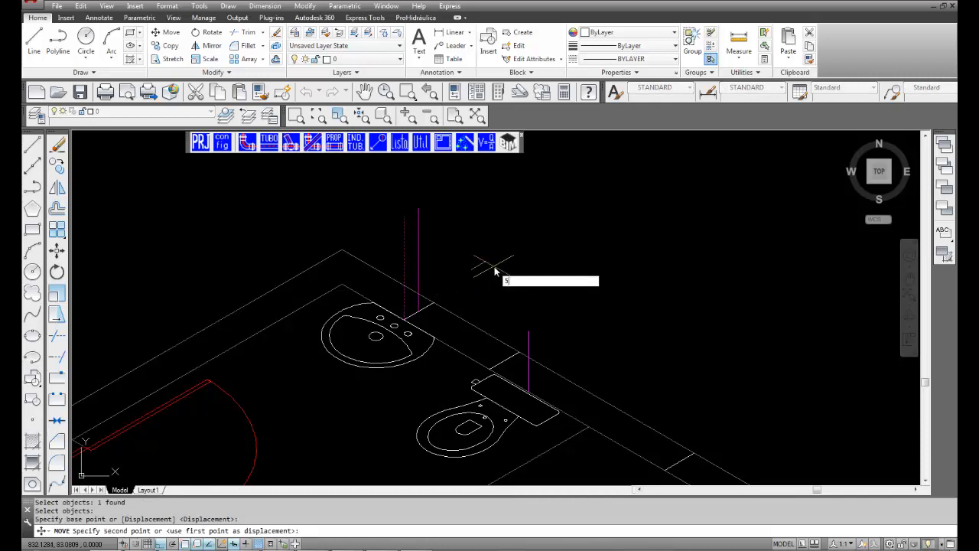
key("Return")
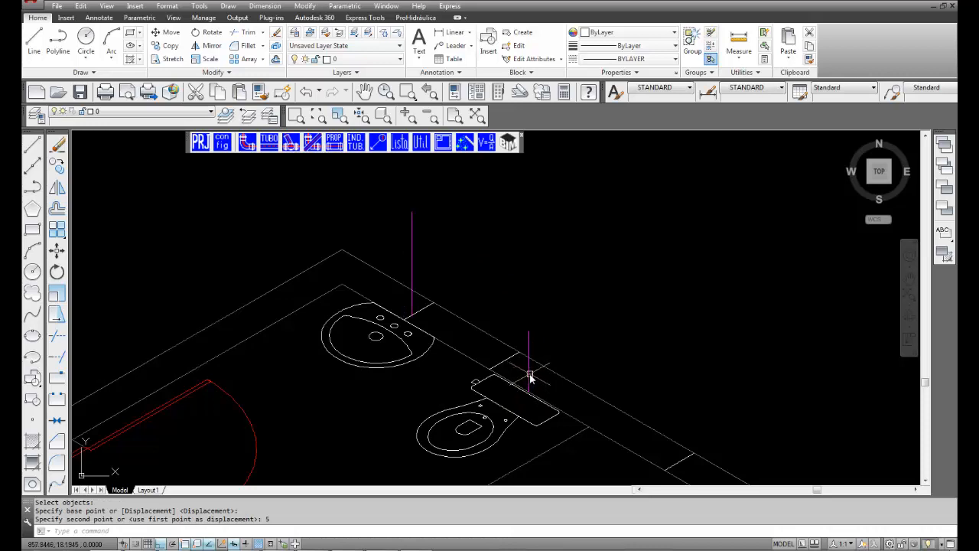
Step: Delete the magenta vertical line behind the toilet in the isometric
left_click(529, 374)
key("Delete")
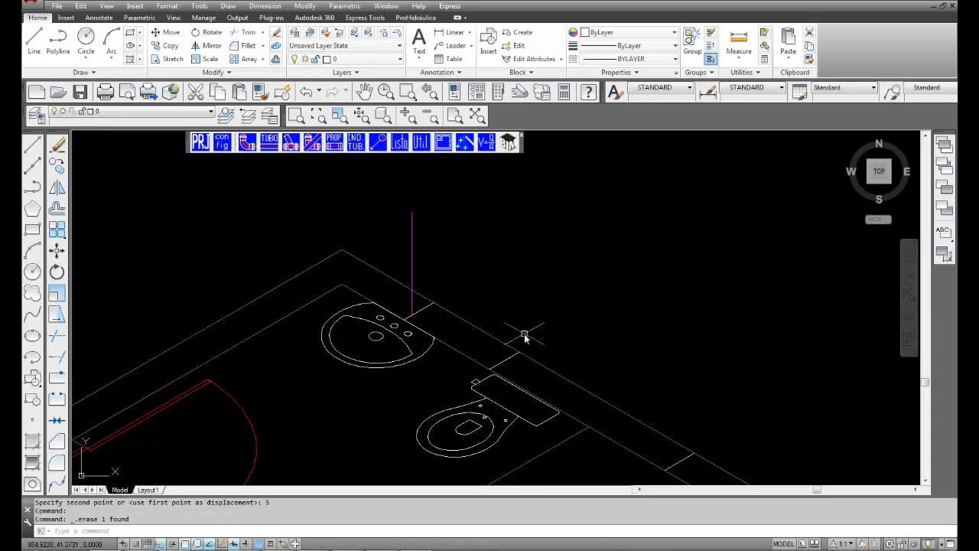
Step: Draw a 35 cm vertical line from the inner end of the wall mark behind the toilet, using the right isoplane
type("l")
key("Return")
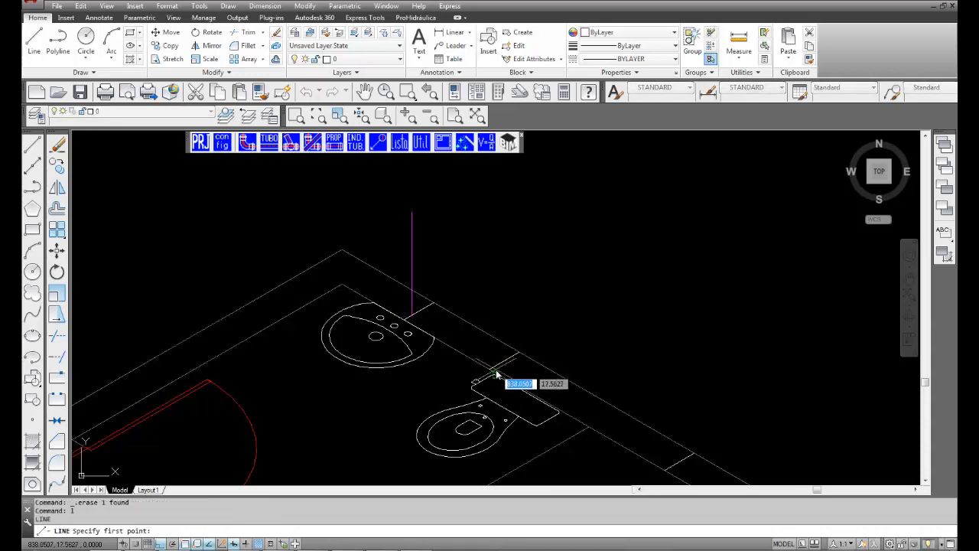
left_click(493, 368)
key("Escape")
key("Return")
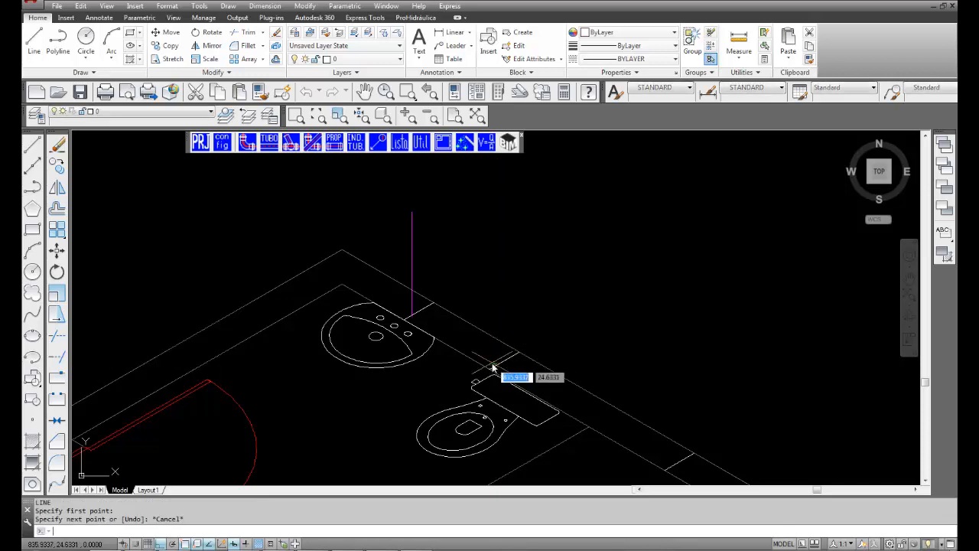
left_click(490, 369)
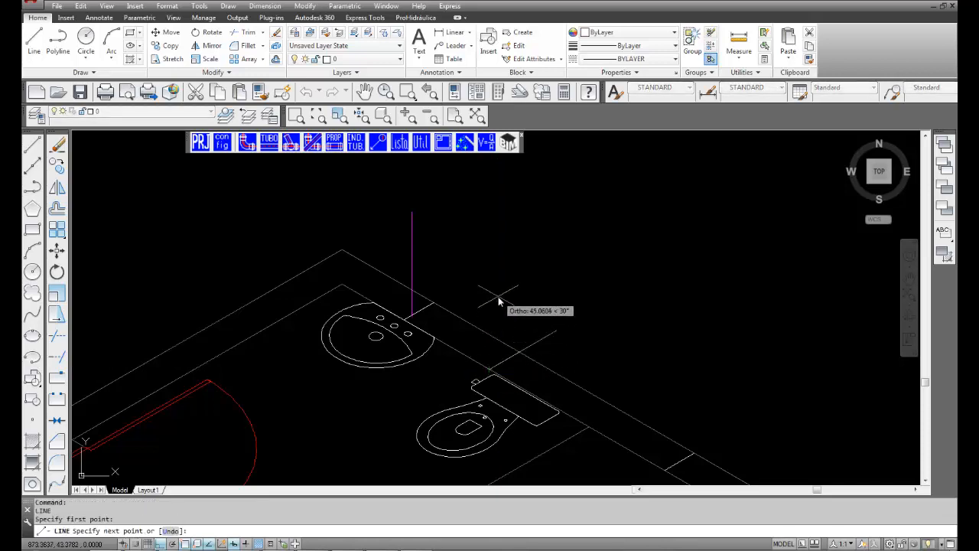
key("F5")
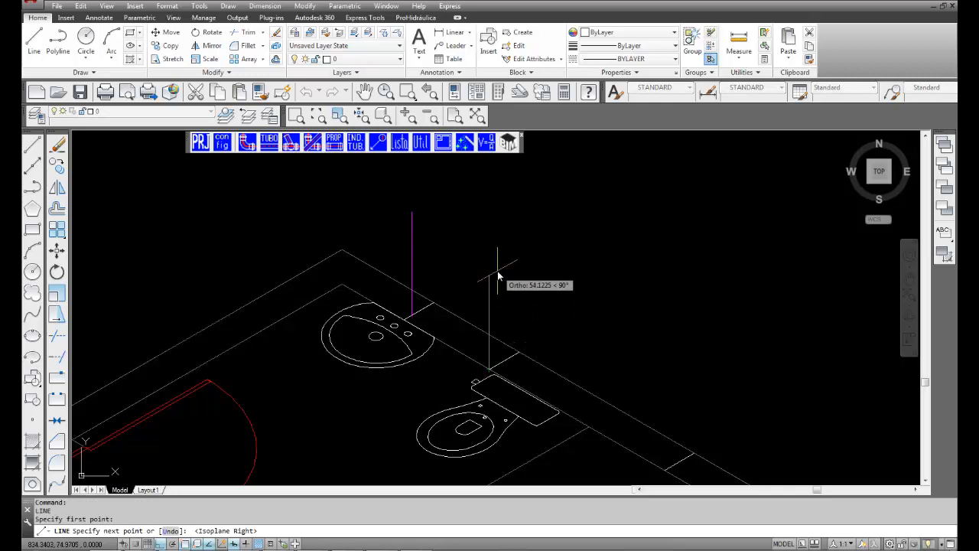
type("3")
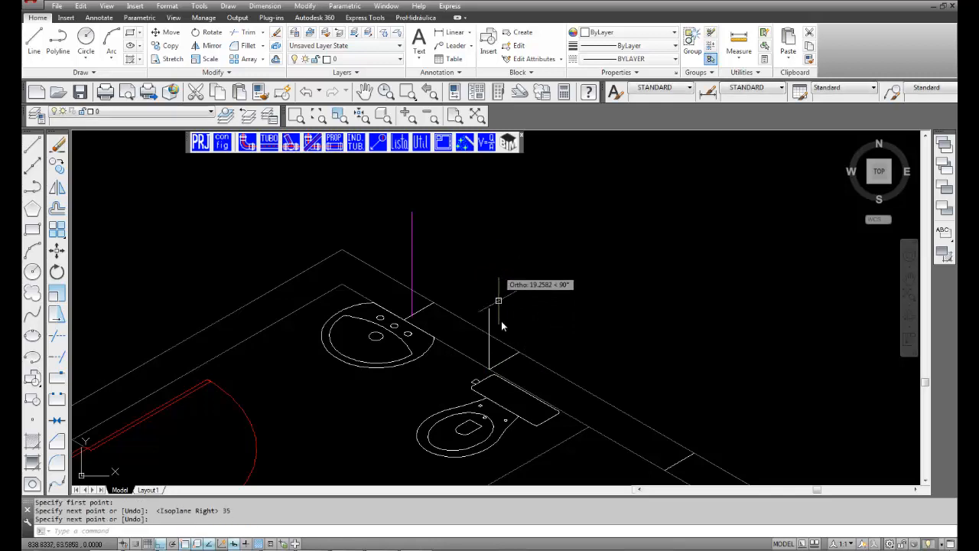
key("Return")
key("Return")
Step: Move the toilet's new vertical line 5 cm into the wall along its wall mark
type("m")
key("Return")
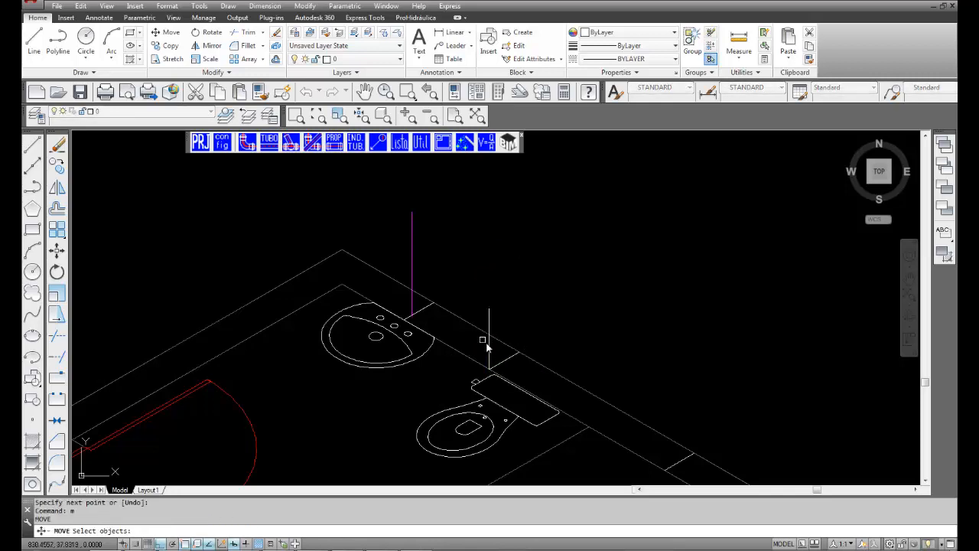
left_click(489, 340)
key("Return")
left_click(541, 309)
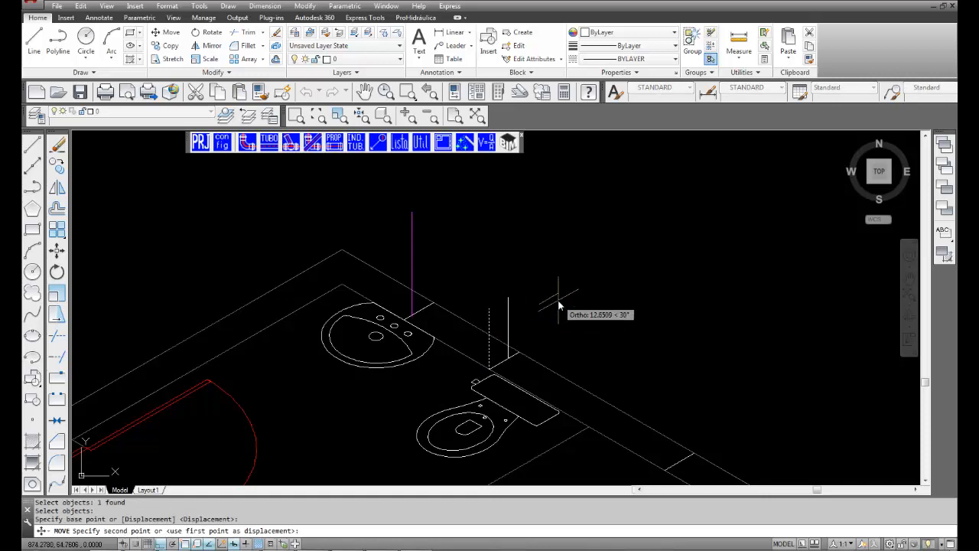
type("5")
key("Return")
Step: Draw a line from the inner end of the third wall mark, 5 cm into the wall and 110 cm straight up
scroll(623, 352, "up", 1)
middle_click_drag(623, 352, 485, 278)
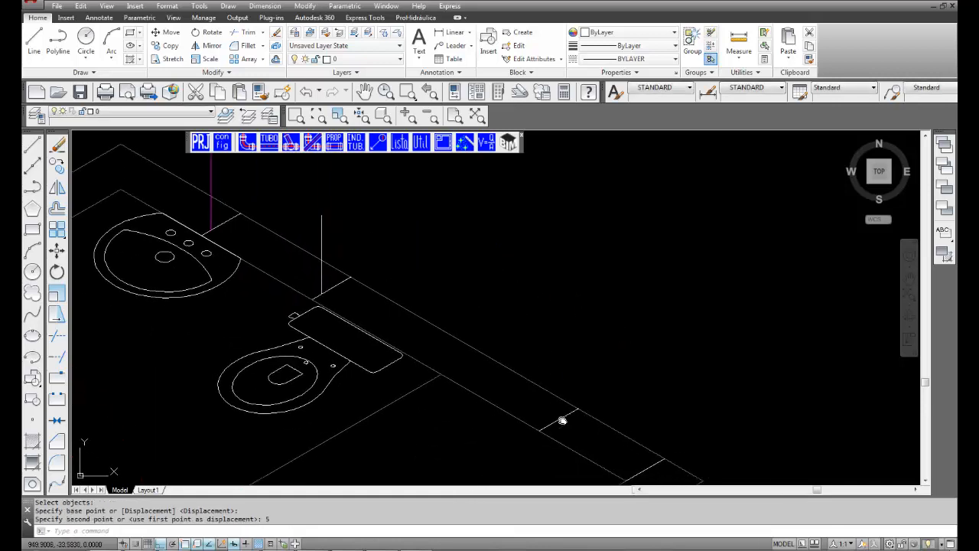
mouse_move(563, 421)
middle_mouse_down()
mouse_move(411, 349)
mouse_move(411, 339)
middle_mouse_up()
type("l")
key("Return")
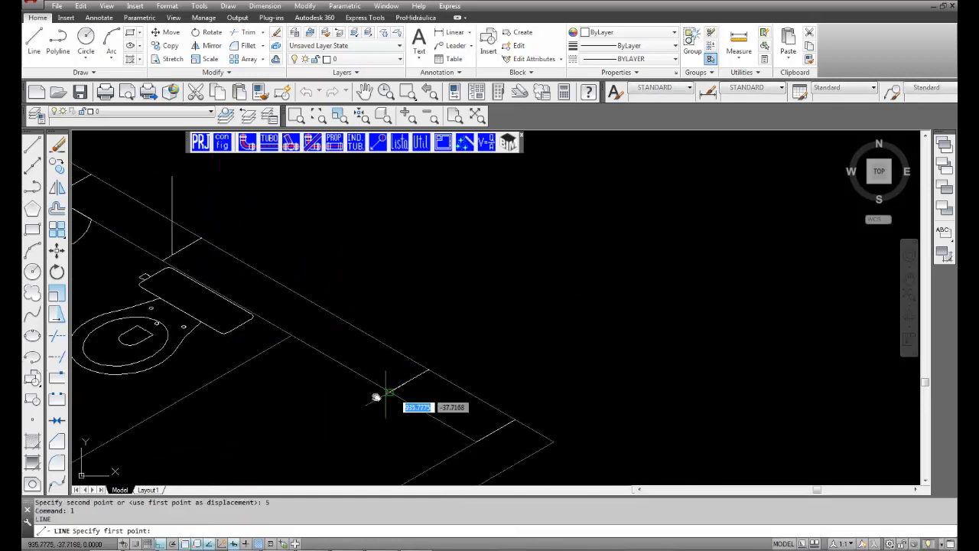
left_click(389, 393)
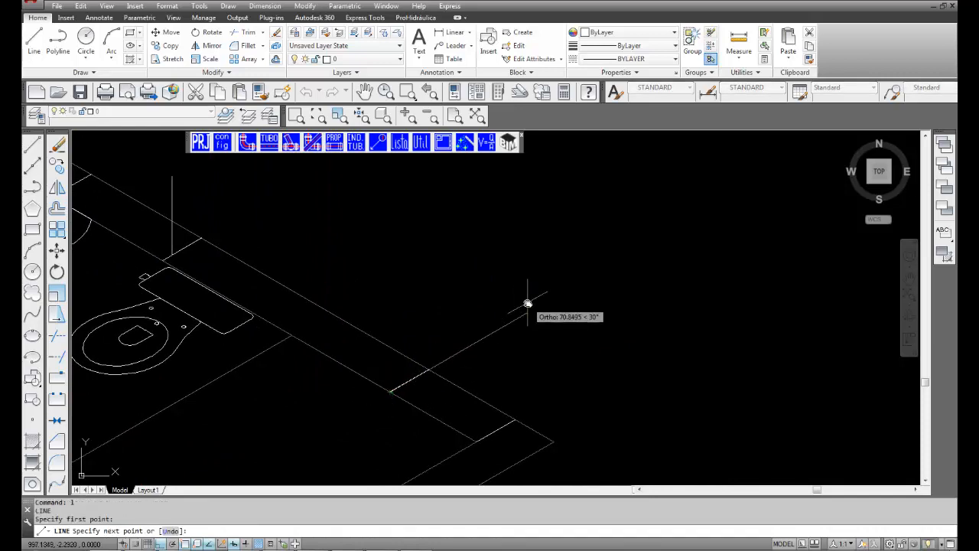
type("5")
key("Return")
middle_click_drag(485, 247, 500, 339)
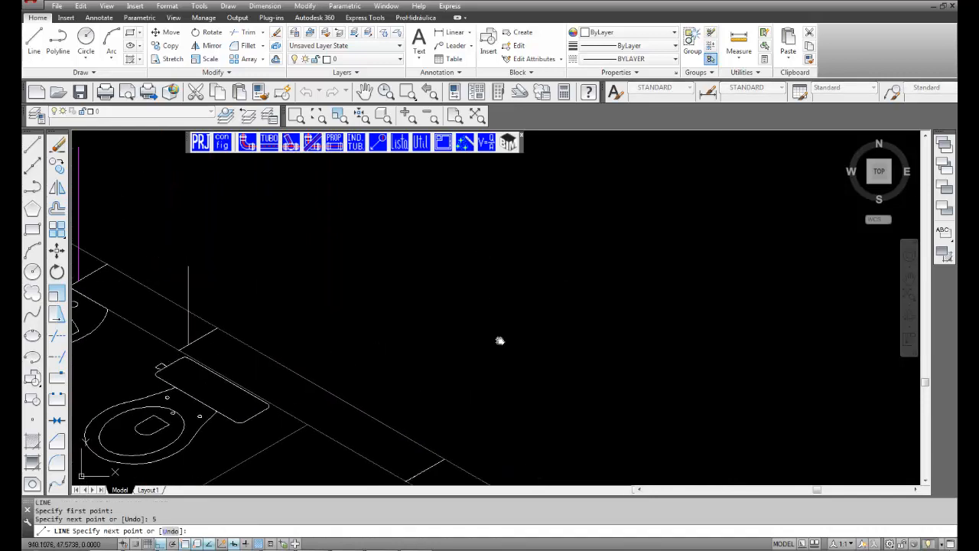
scroll(496, 261, "down", 1)
type("11")
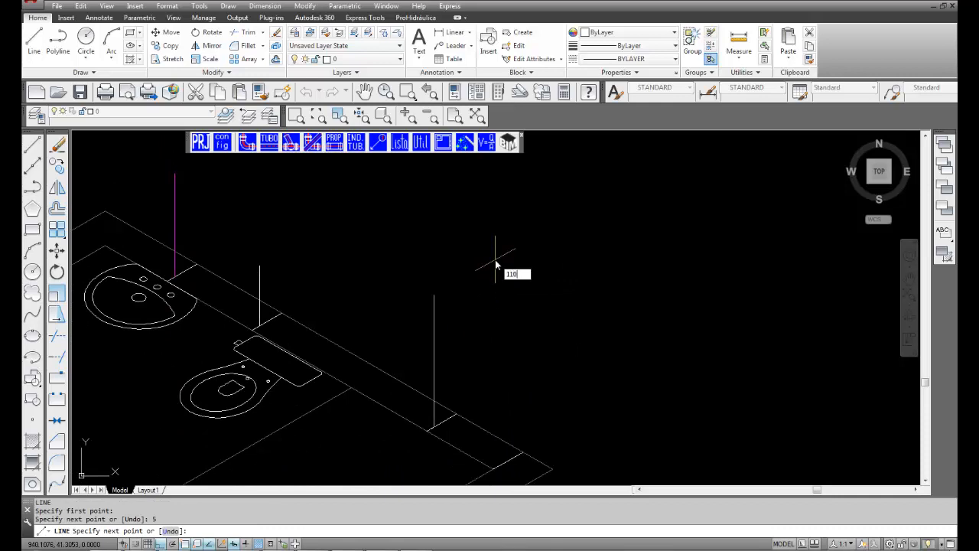
type("0")
key("Return")
Step: Extend the third mark's vertical line with another 100 cm segment upward and finish the line
scroll(496, 262, "down", 1)
mouse_move(496, 262)
middle_mouse_down()
mouse_move(531, 401)
mouse_move(533, 386)
middle_mouse_up()
scroll(533, 386, "down", 1)
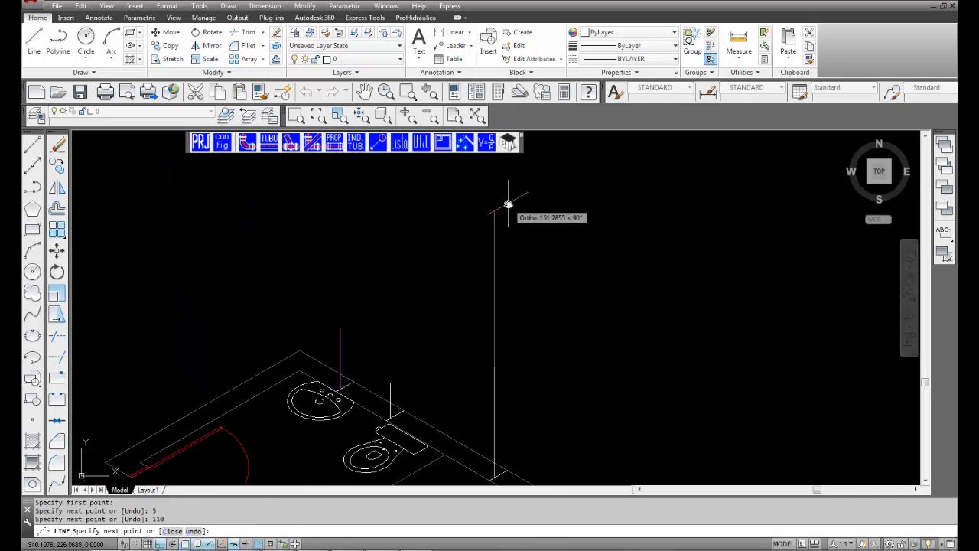
type("100")
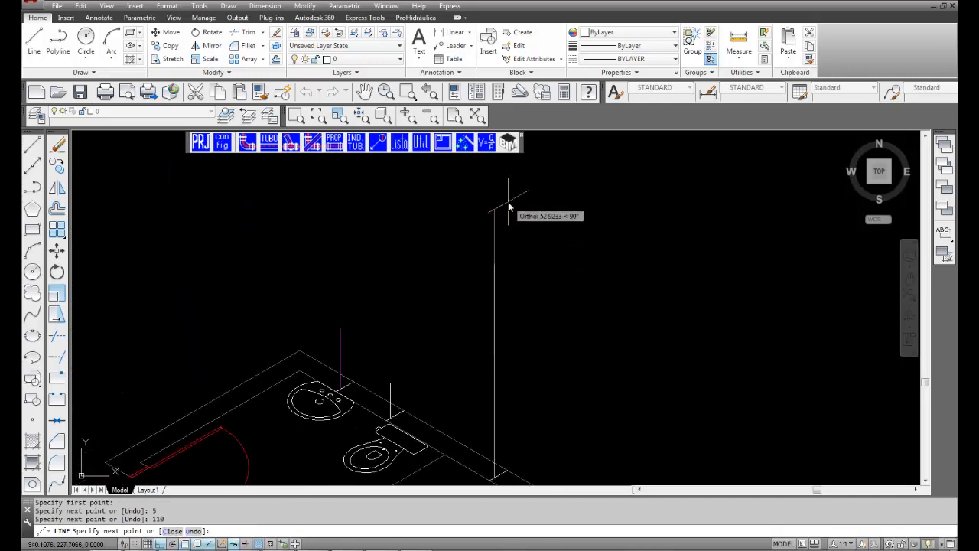
key("Return")
middle_click_drag(535, 308, 516, 196)
key("Return")
Step: Delete the short 5 cm segment at the foot of the tall vertical line
left_click(464, 326)
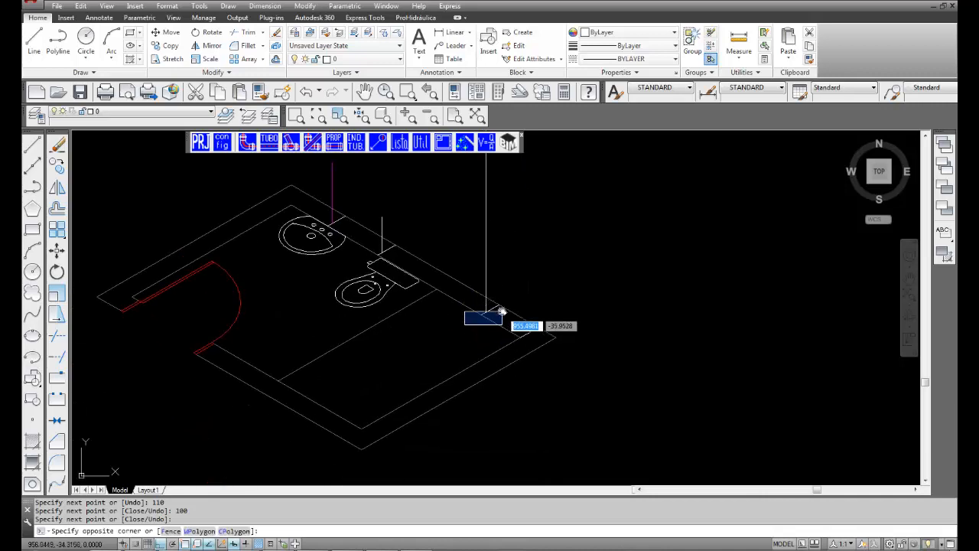
left_click(503, 310)
key("Delete")
scroll(518, 347, "up", 1)
scroll(539, 417, "down", 5)
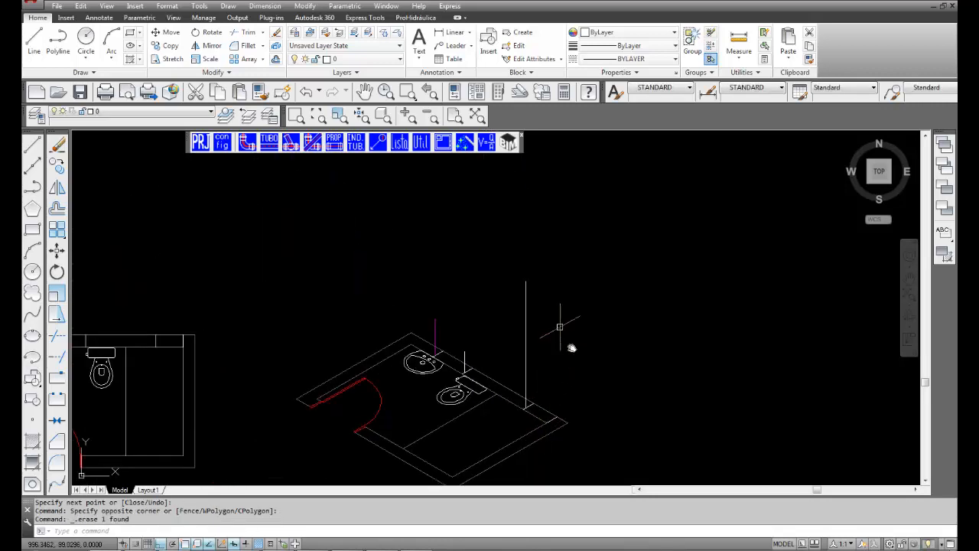
Step: Draw a line from the inner end of the last wall mark, 5 cm into the wall and 120 cm straight up
type("l")
key("Return")
left_click(548, 418)
type("5")
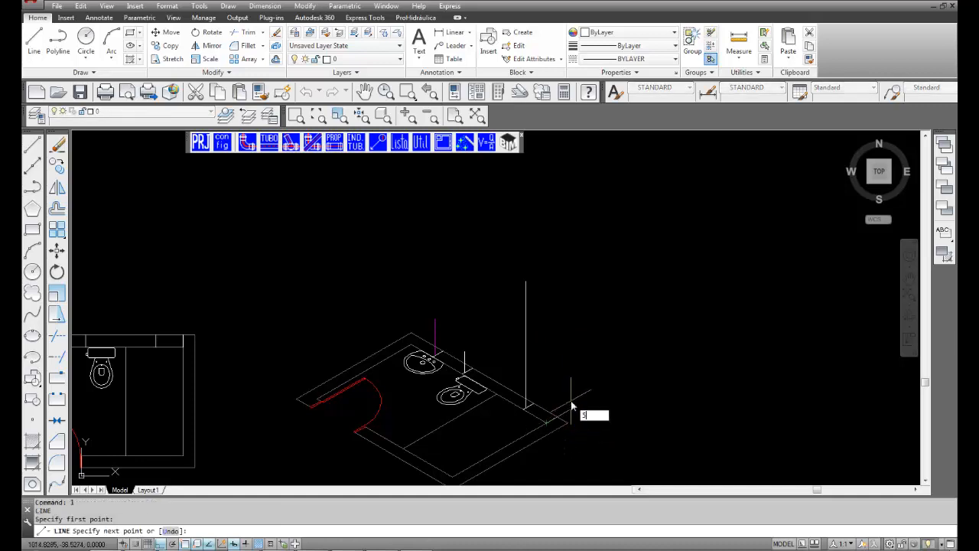
key("Return")
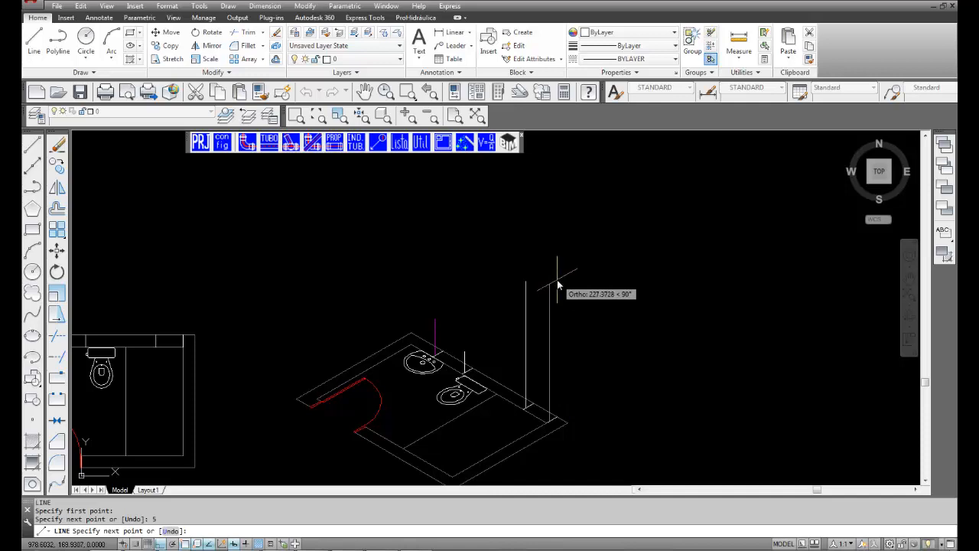
type("120")
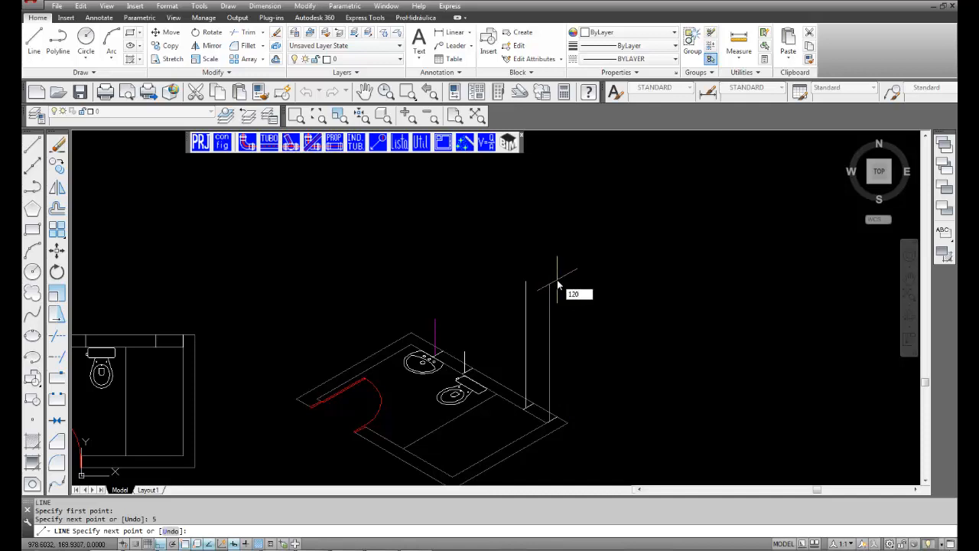
key("Return")
key("Return")
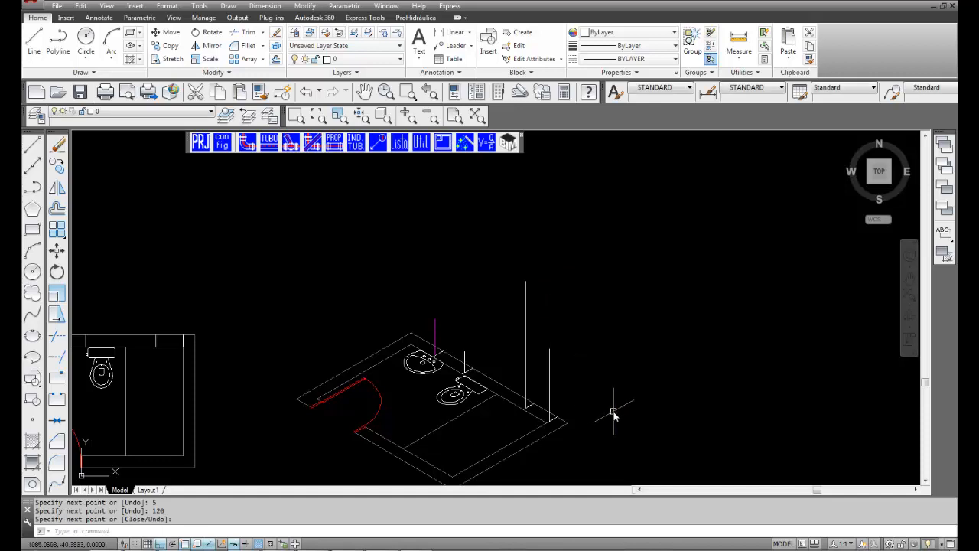
Step: Start inserting the 16mmx1/2" Joelho 90 Terminal rosca fêmea PEX connection from material 48-PEX Polietileno Reticulado Flexível
left_click(248, 144)
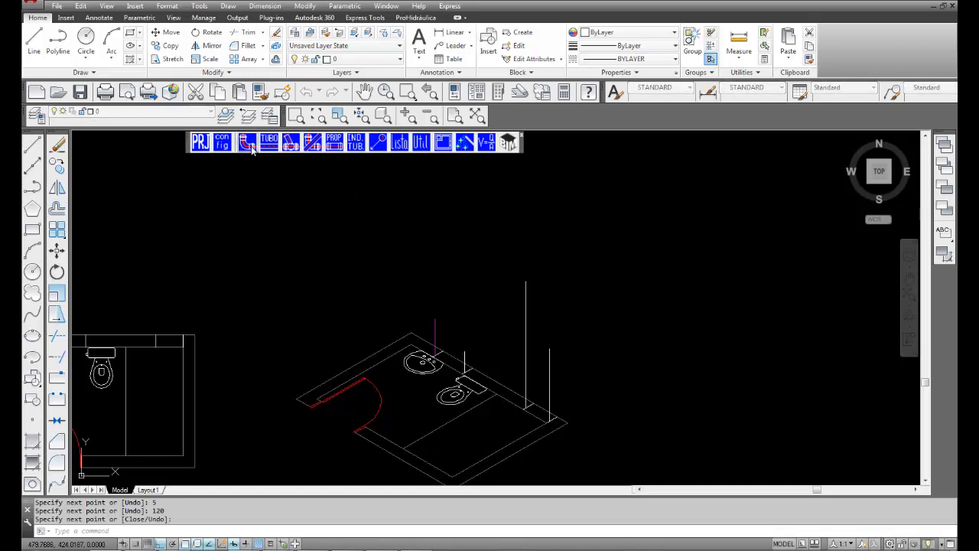
left_click(248, 144)
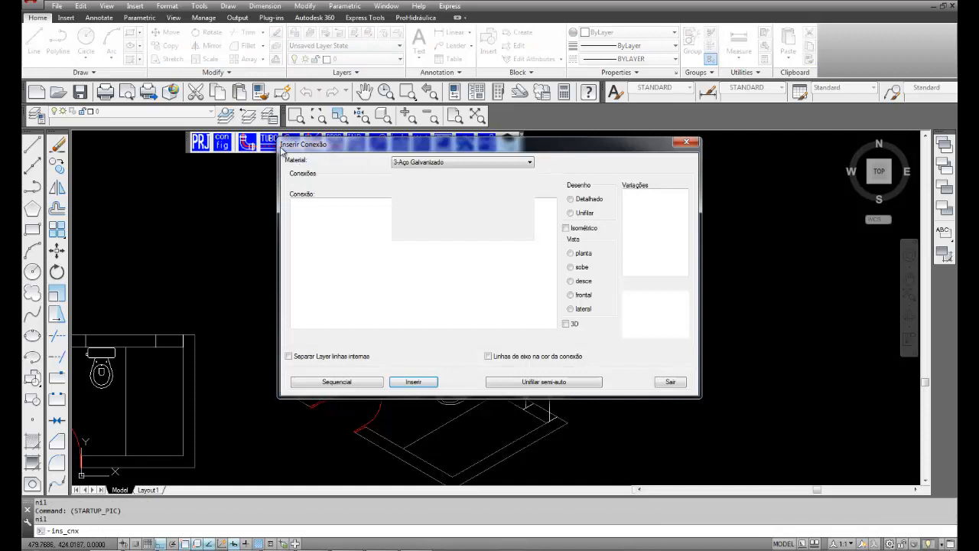
left_click(529, 162)
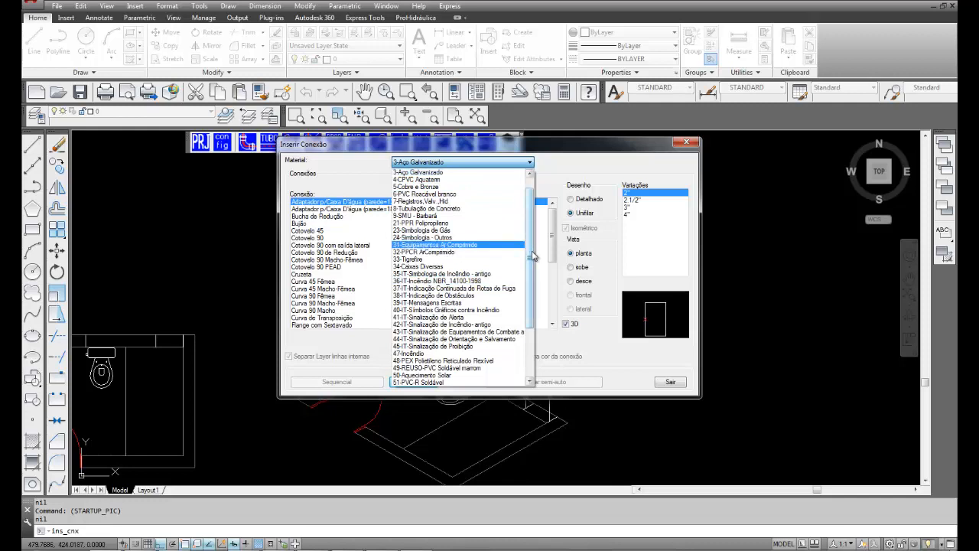
left_click(498, 361)
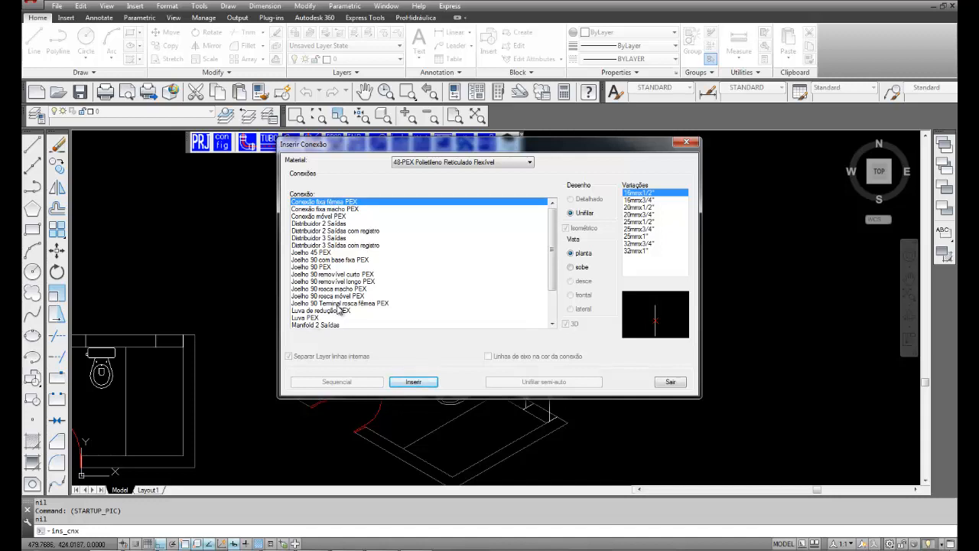
left_click(337, 305)
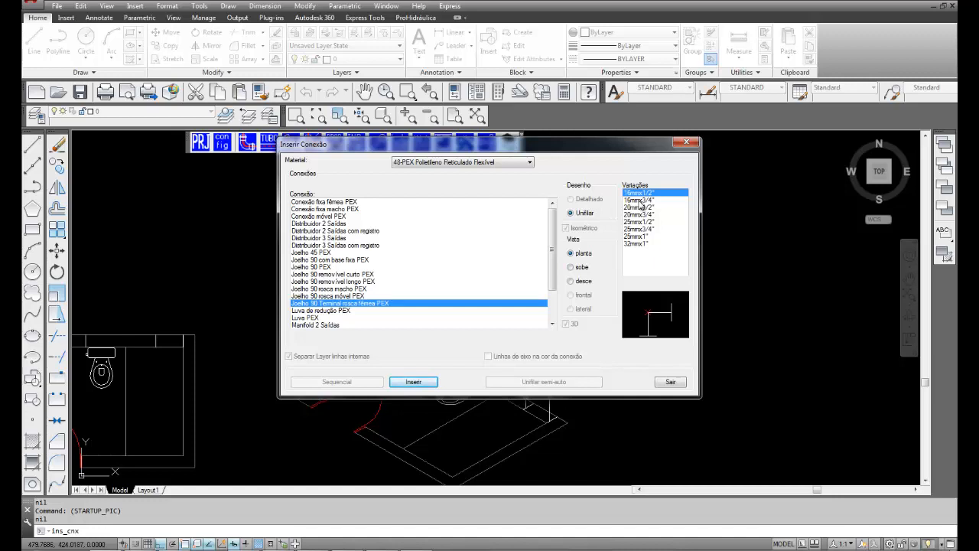
left_click(417, 382)
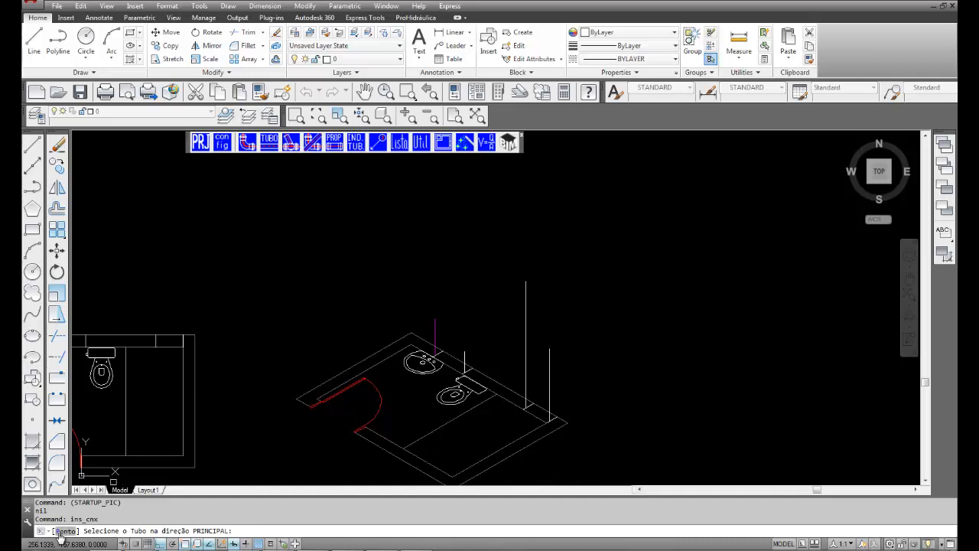
Step: Place the elbow by point at the upper end of the washbasin's vertical line, directed into the room and down
key("Return")
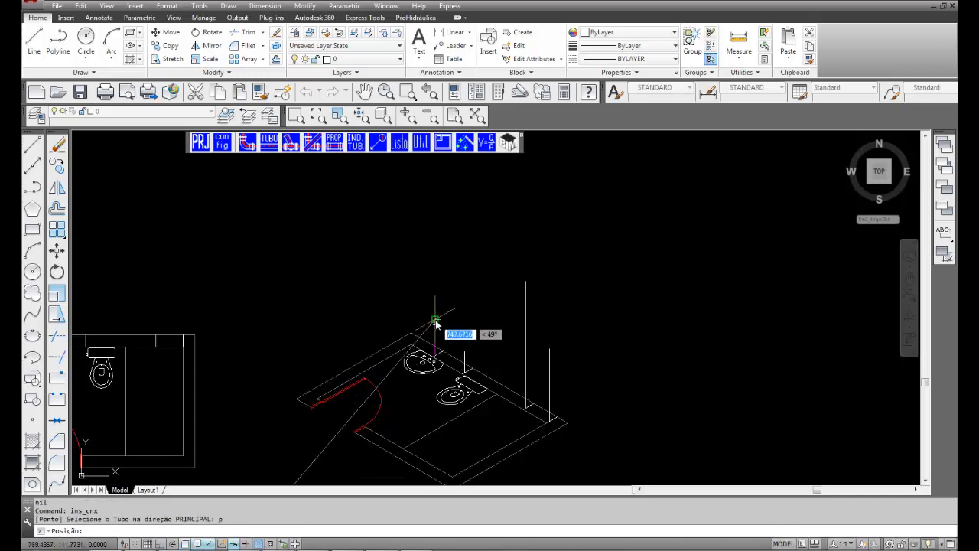
left_click(435, 321)
scroll(400, 348, "up", 2)
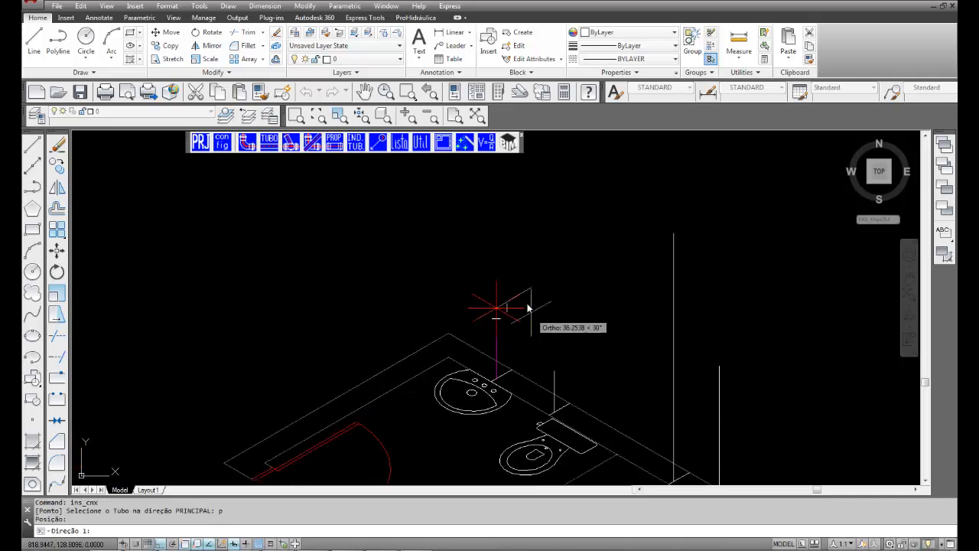
left_click(474, 322)
left_click(500, 338)
scroll(479, 367, "down", 3)
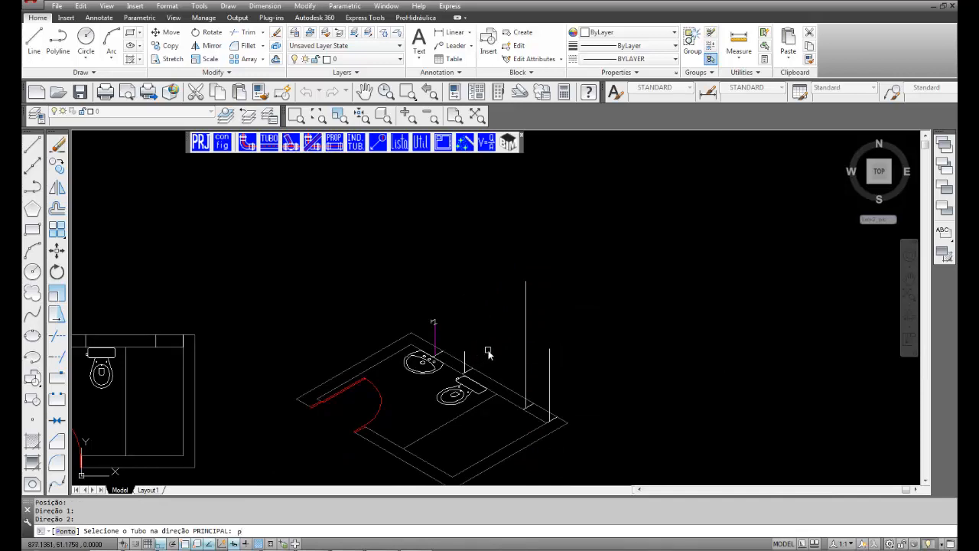
Step: Place another elbow by point at the upper end of the toilet's vertical line, directed into the room and down
key("Return")
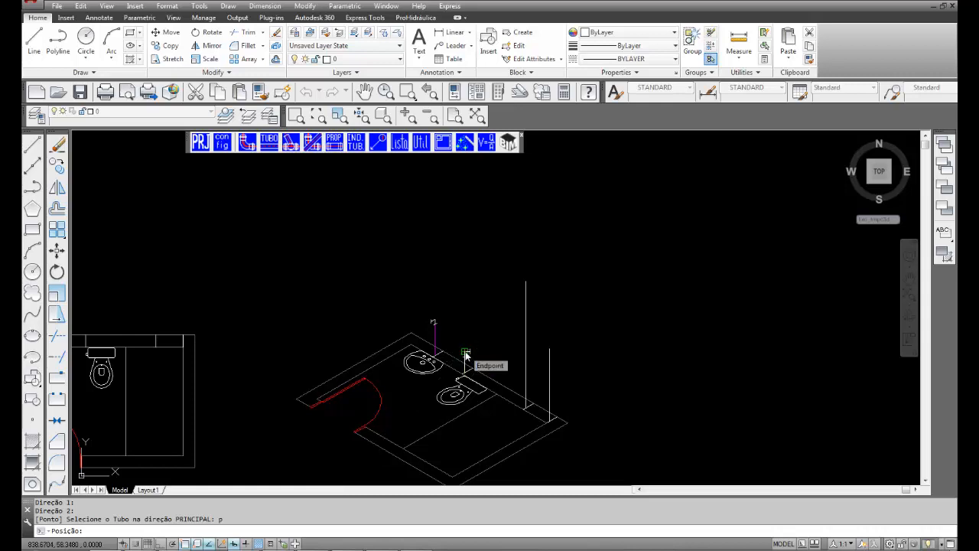
left_click(466, 355)
scroll(466, 355, "up", 3)
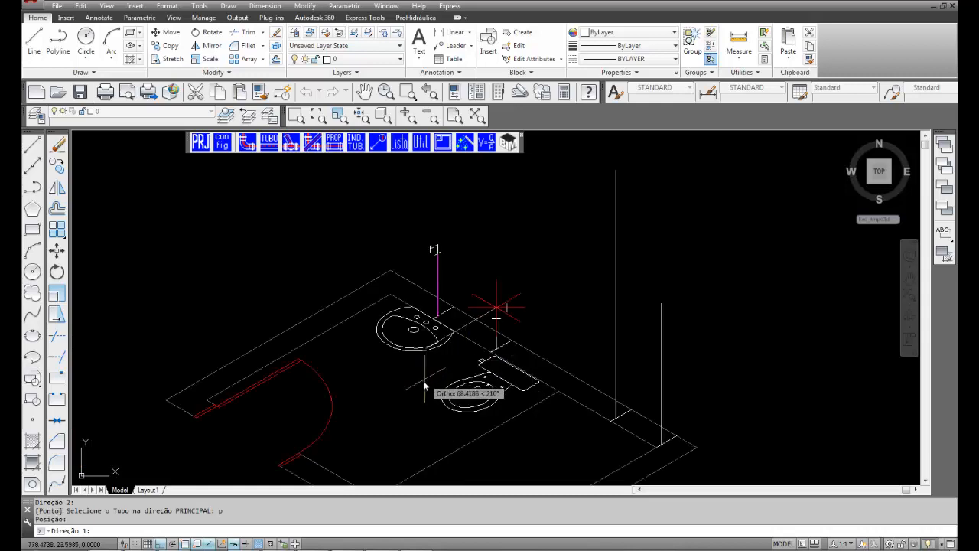
left_click(475, 325)
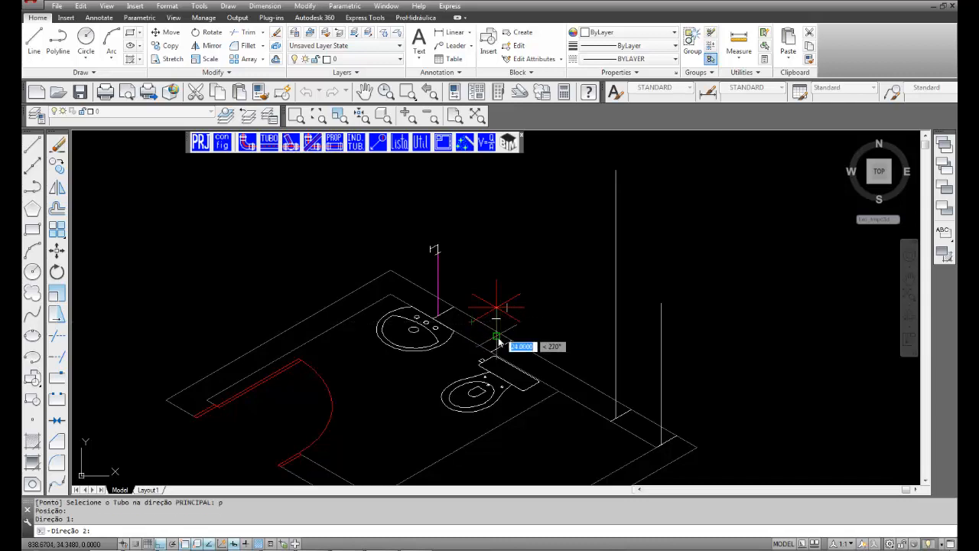
left_click(499, 343)
scroll(498, 342, "down", 3)
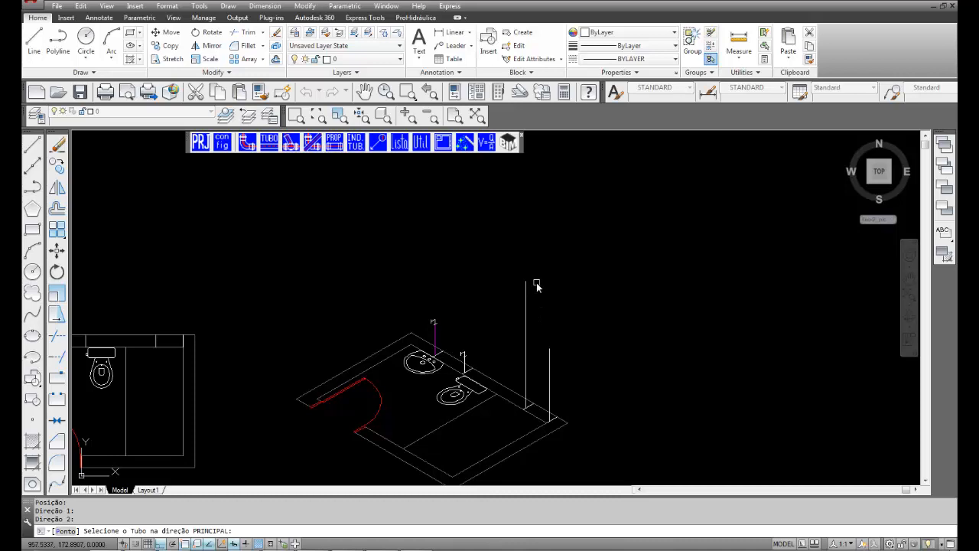
Step: Place an elbow by point at the upper end of the shower's tallest vertical line, directed into the room and down
type("p")
key("Return")
scroll(526, 286, "up", 3)
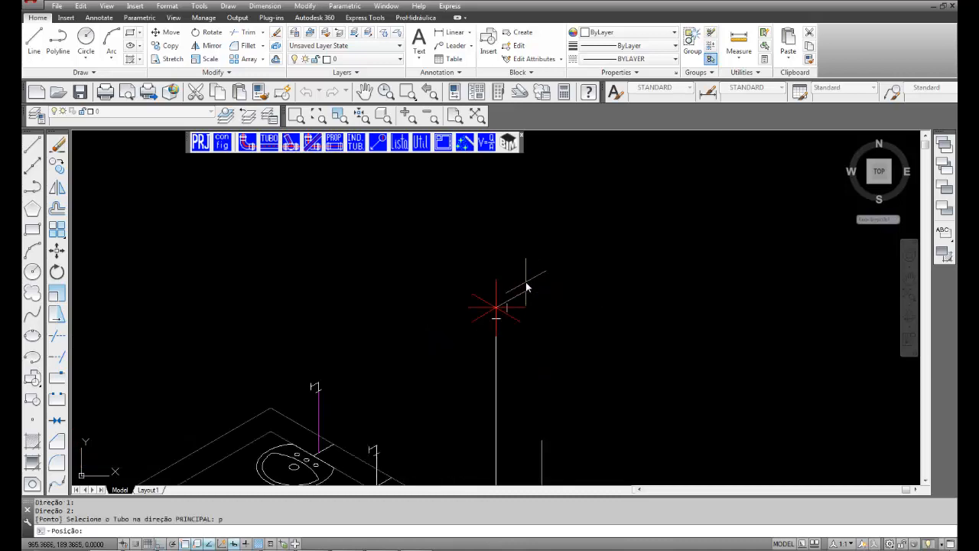
left_click(477, 321)
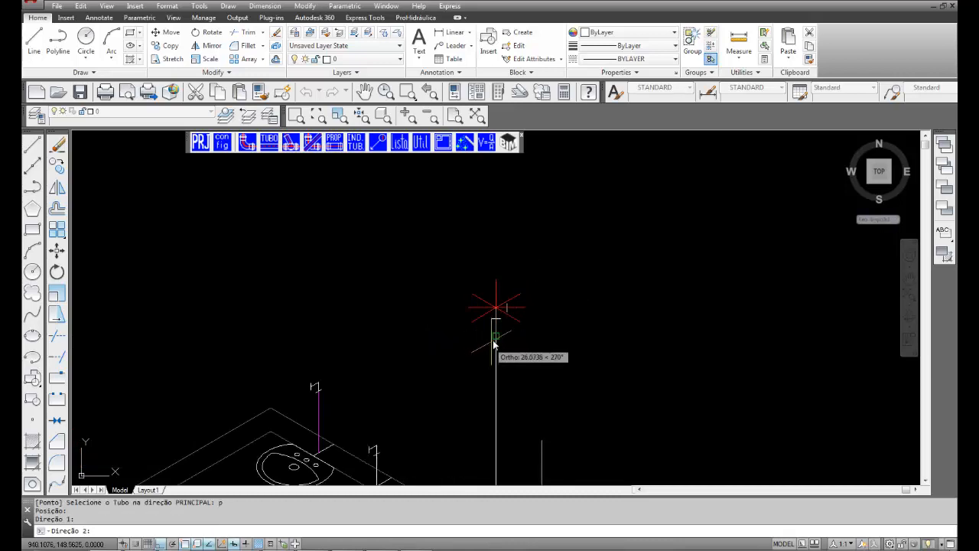
left_click(495, 345)
scroll(536, 275, "down", 3)
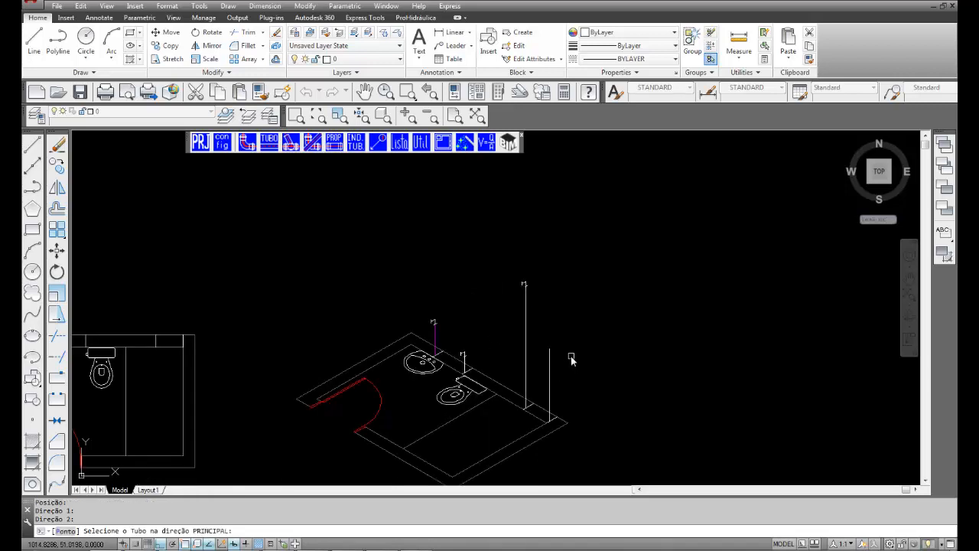
key("Return")
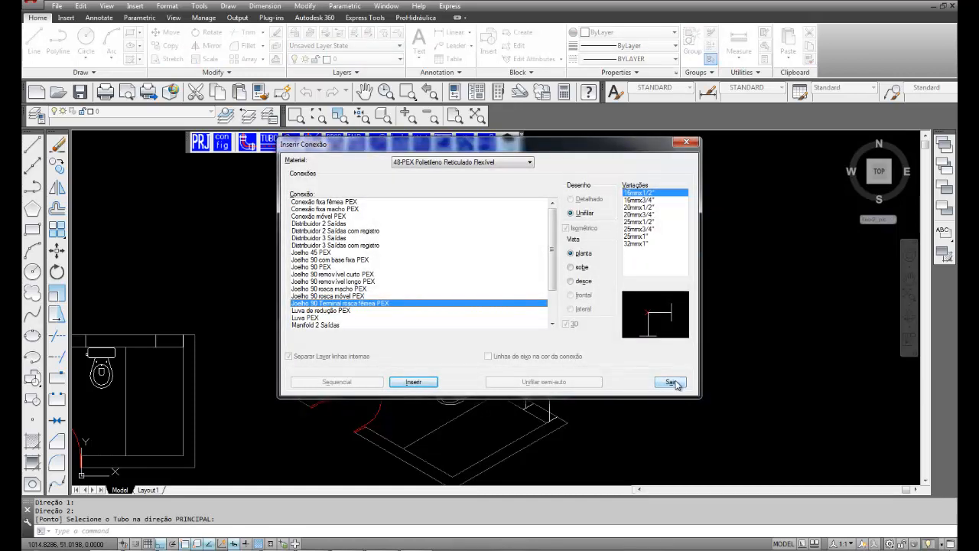
left_click(671, 382)
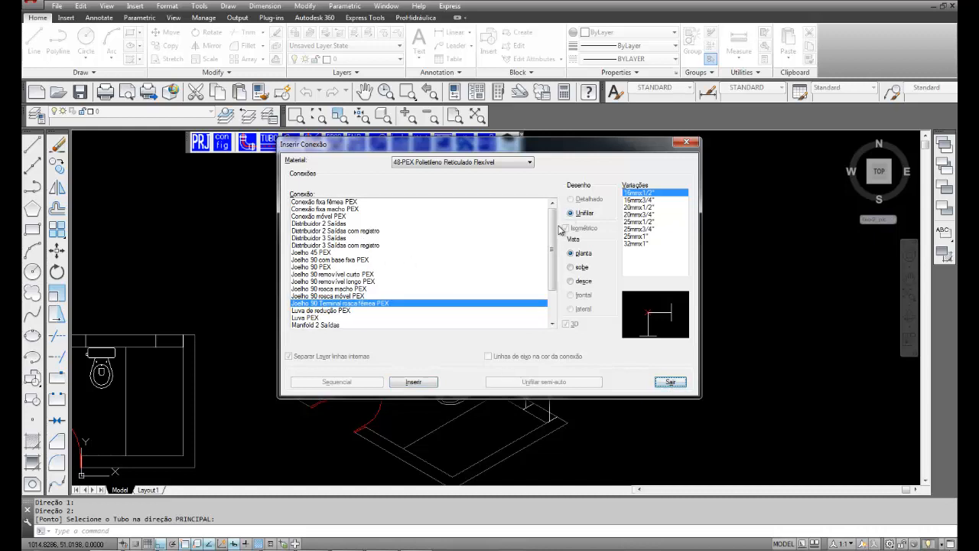
Step: Start inserting the 1/2" Registro de Pressão connection from material 7-Registros,Valv.,Hid, as single-line isometric plan view with 3D off
scroll(549, 262, "down", 1)
scroll(549, 262, "down", 1)
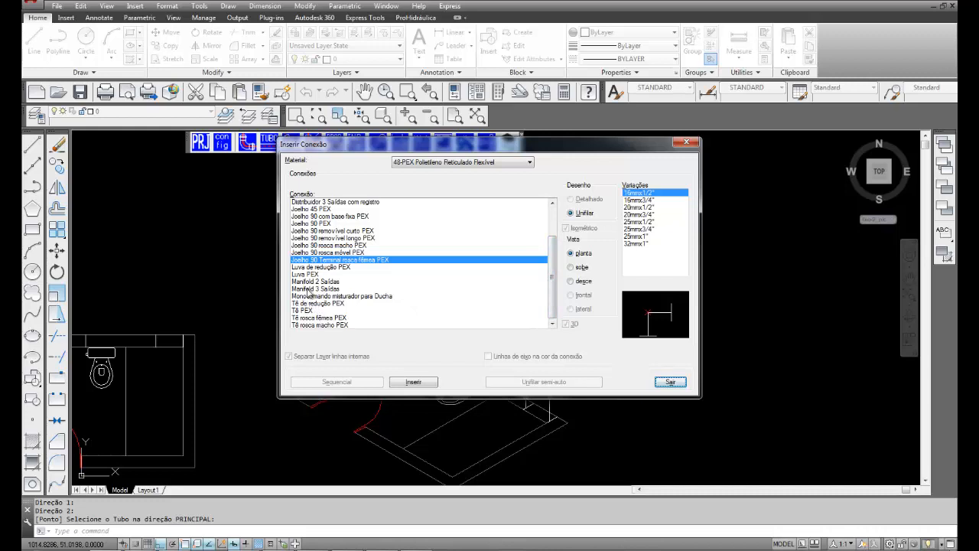
left_click(528, 163)
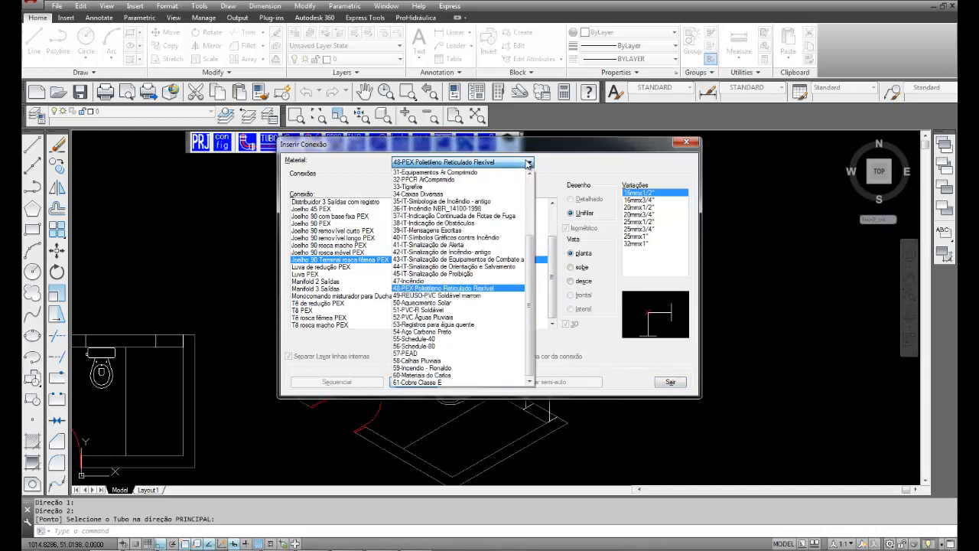
scroll(534, 229, "up", 5)
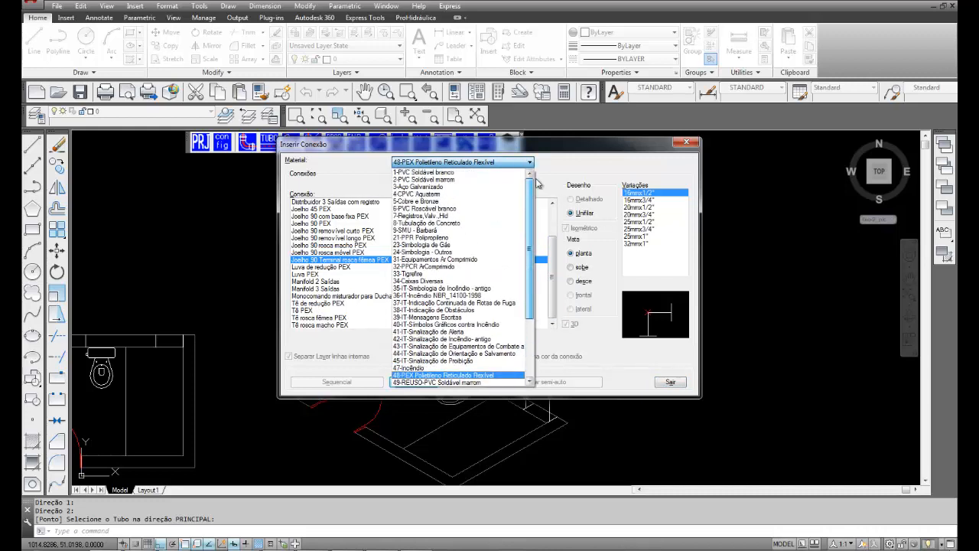
left_click(429, 217)
left_click(322, 260)
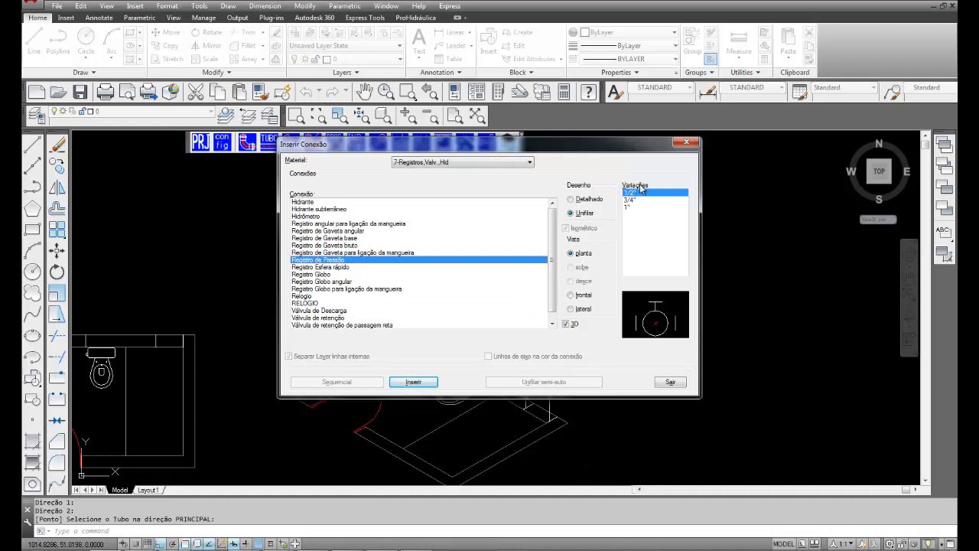
left_click(567, 325)
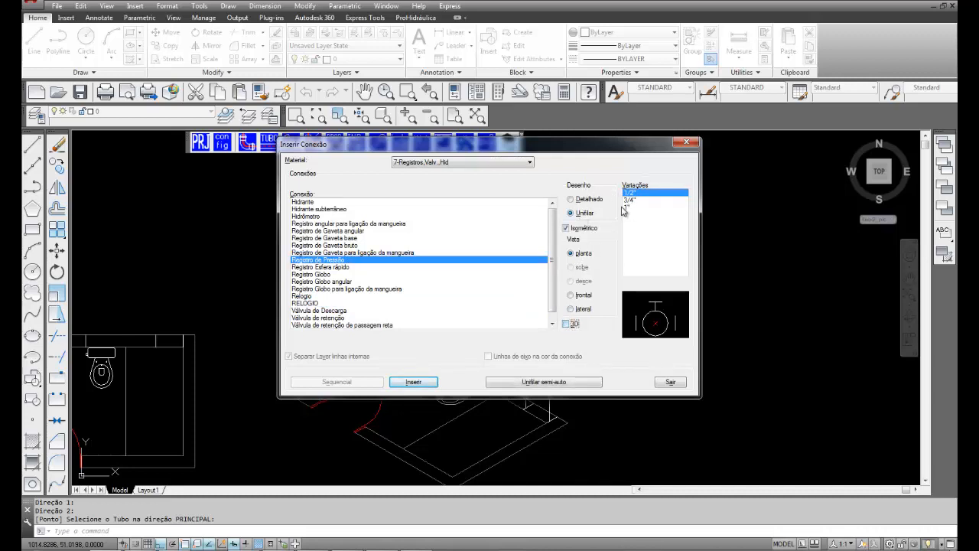
left_click(412, 382)
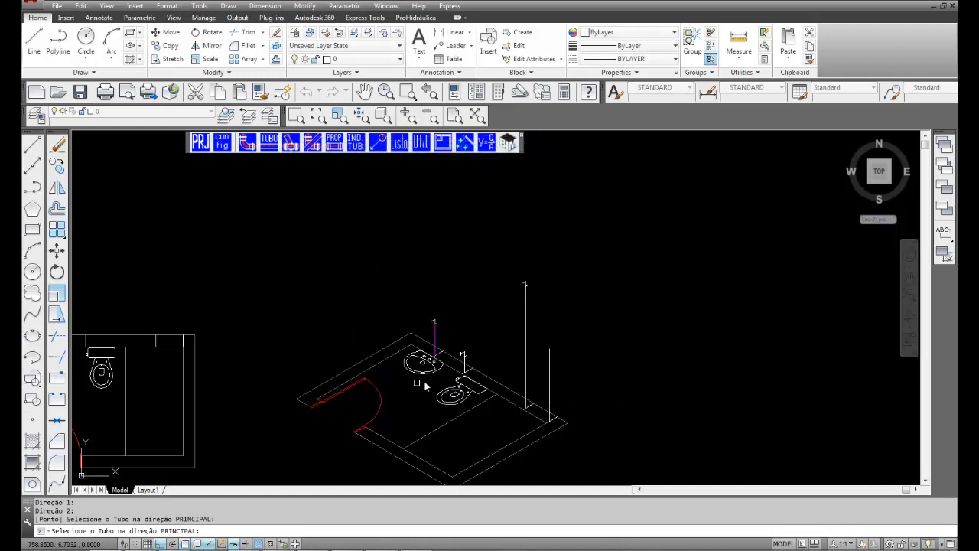
Step: Try to insert the pressure valve on the plain vertical shower line, picking its upper and lower parts
left_click(526, 321)
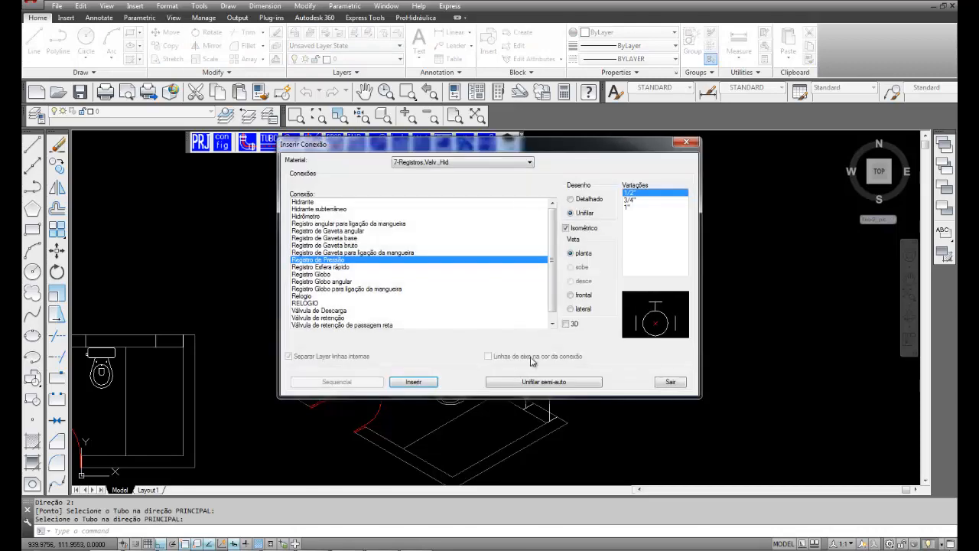
left_click(428, 381)
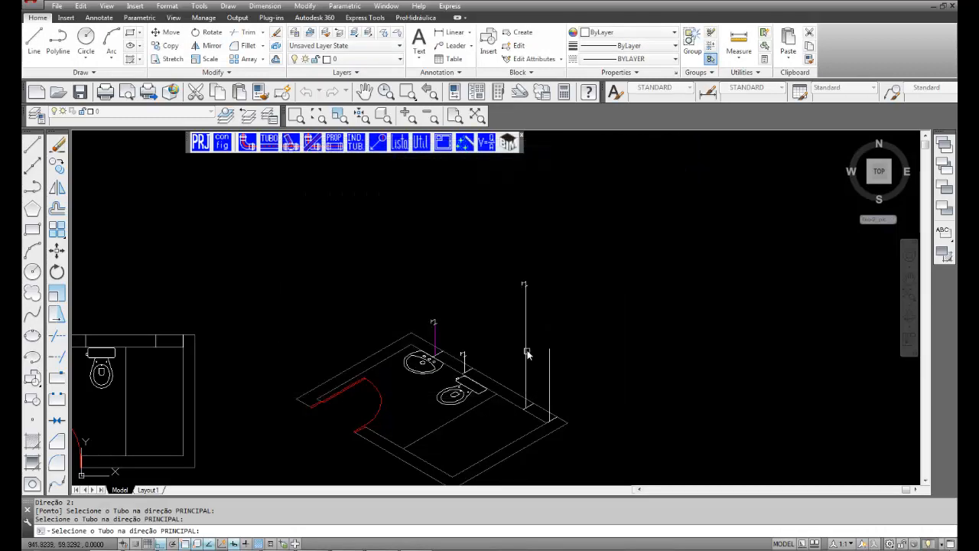
left_click(526, 358)
left_click(666, 384)
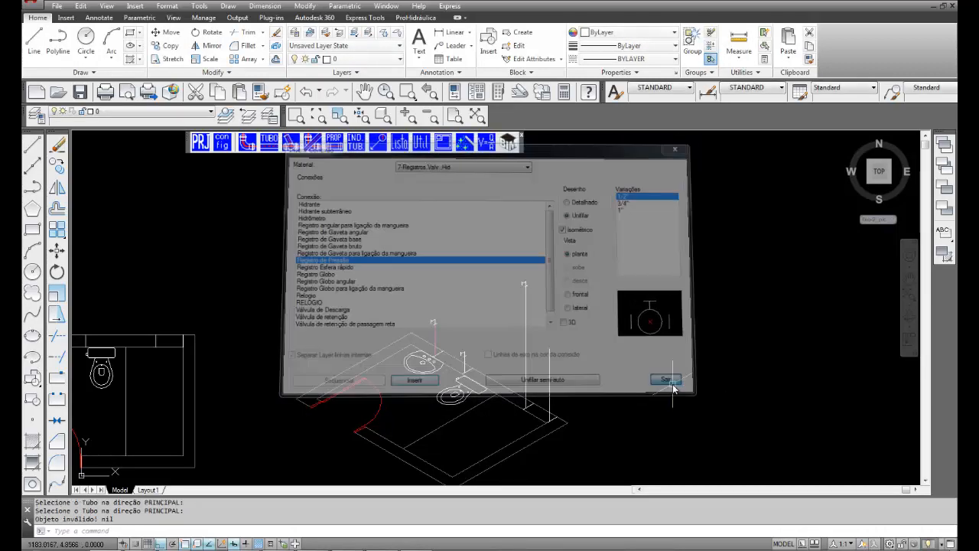
type("x")
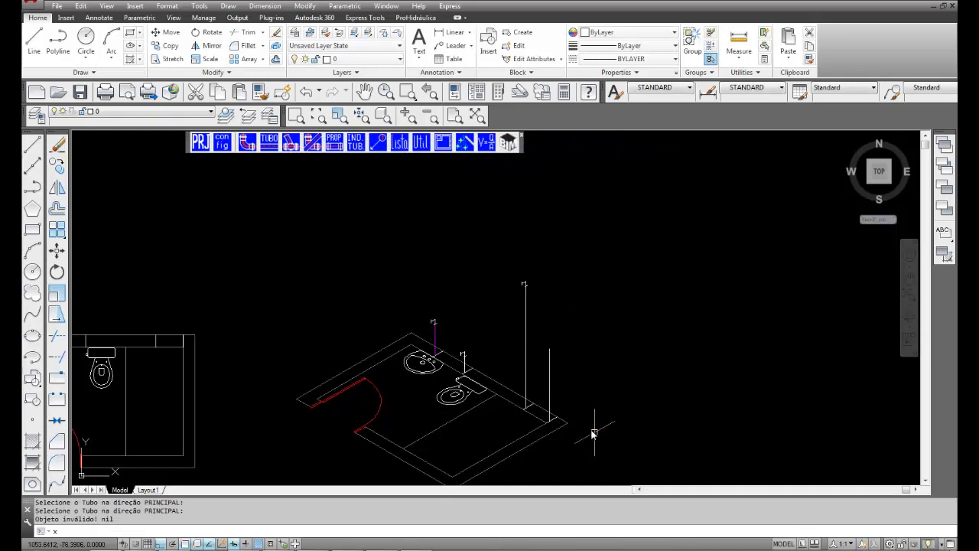
key("Return")
left_click(402, 254)
left_click(598, 434)
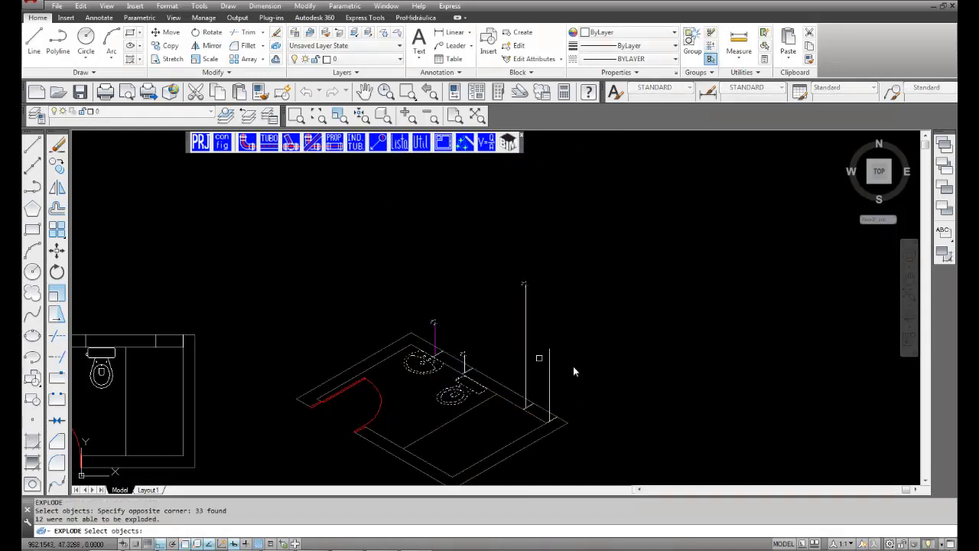
key("Escape")
key("Escape")
Step: Delete the upper segment of the tallest shower line, below its end elbow
left_click(525, 304)
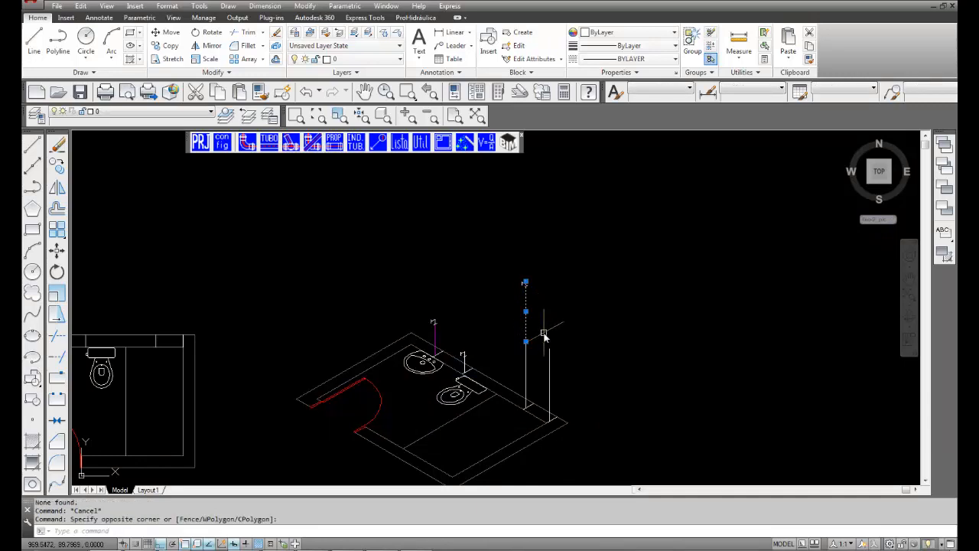
left_click(545, 337)
key("Delete")
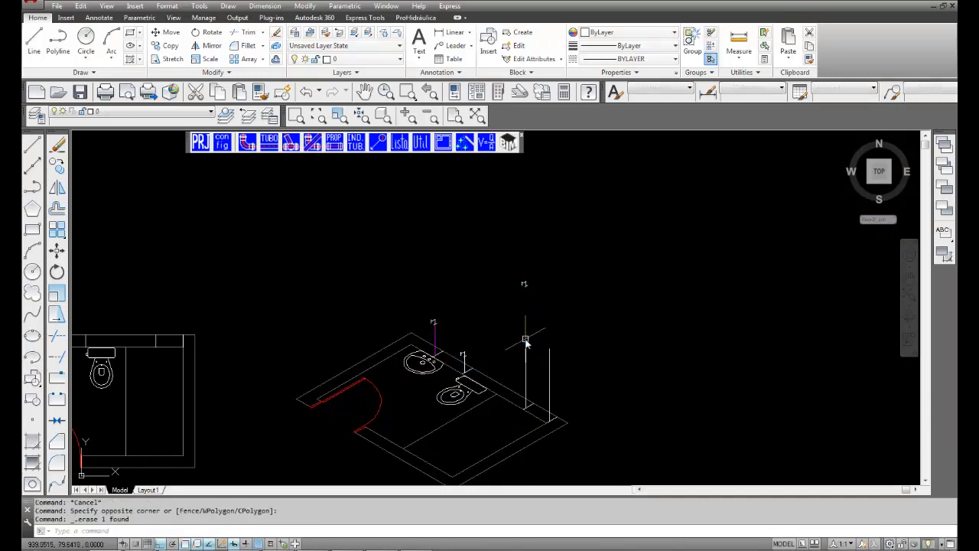
Step: Start inserting a 20mm single-line (Unifilar) tube in material 2-PVC Soldável marrom, with line type Tubo de Água Fria
left_click(271, 146)
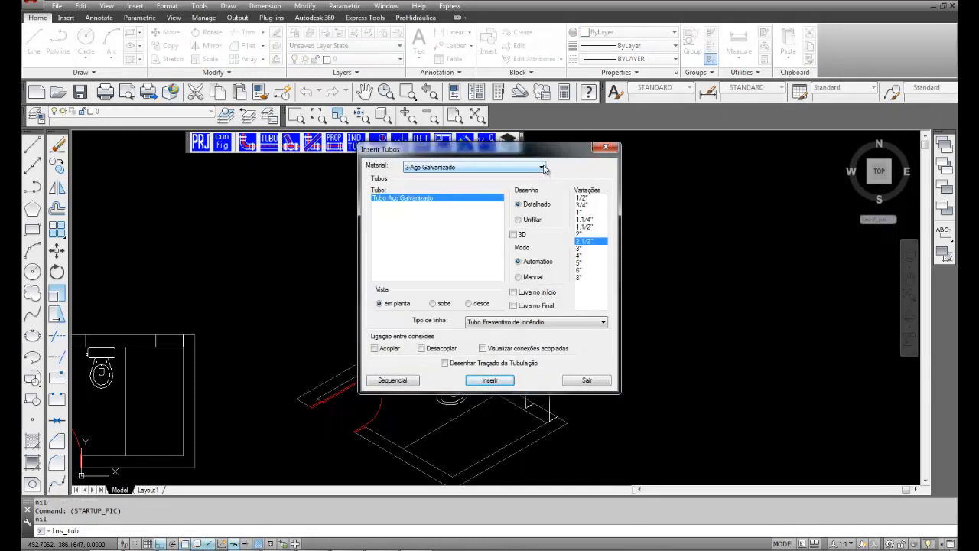
left_click(542, 167)
scroll(462, 179, "up", 1)
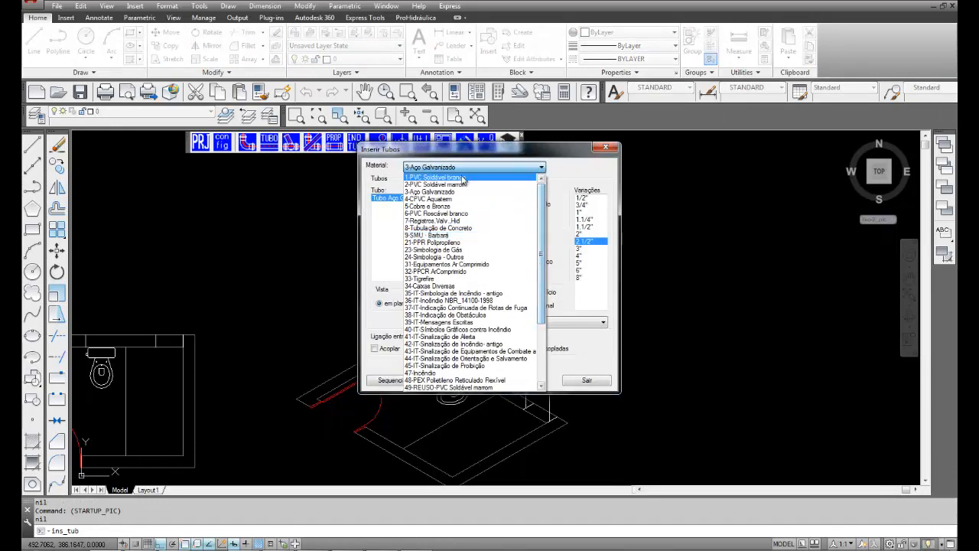
left_click(459, 185)
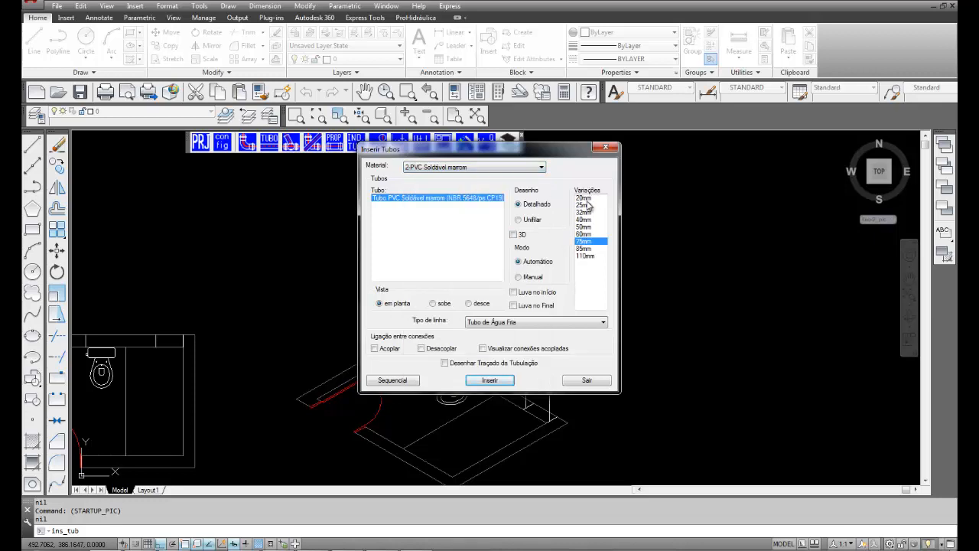
left_click(589, 199)
left_click(536, 222)
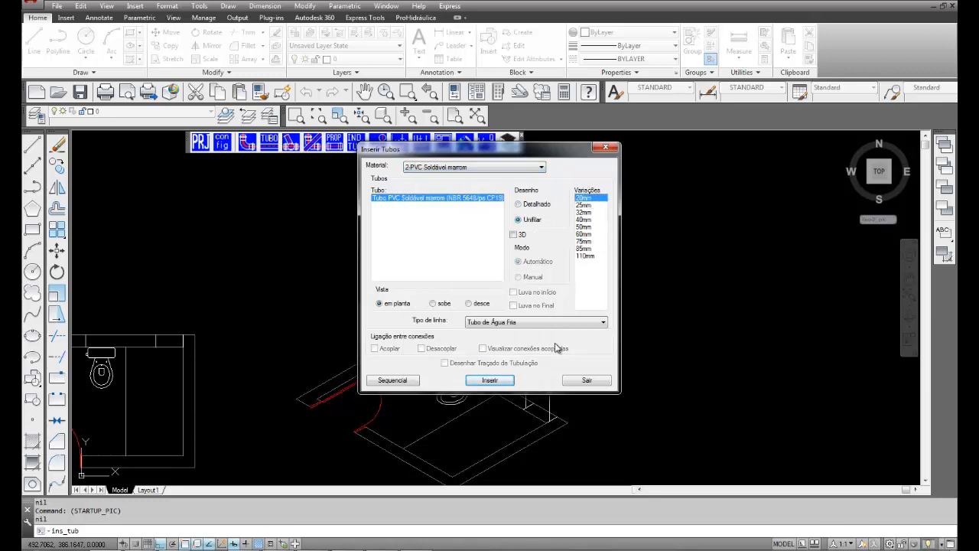
left_click(487, 380)
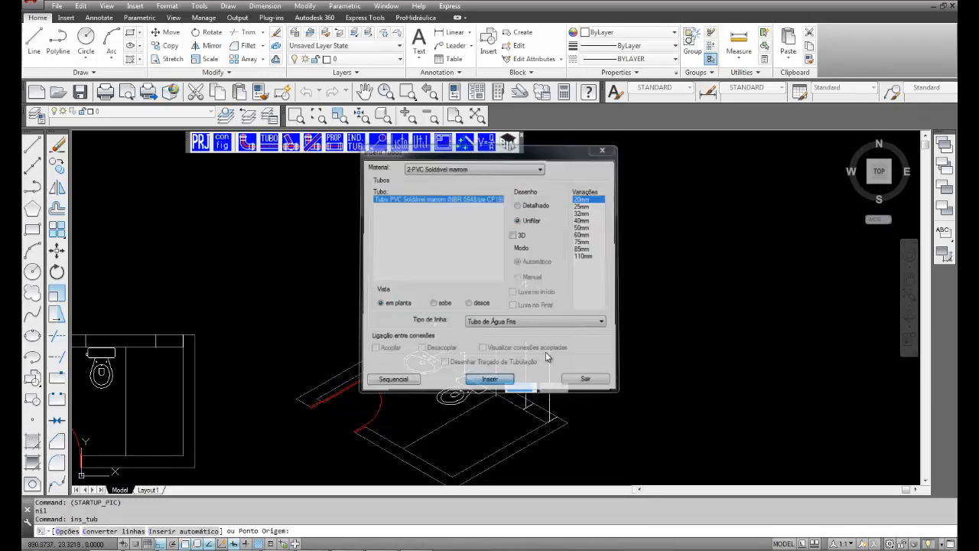
Step: Draw the tube from the upper end of the remaining shower line straight up past the elbow
left_click(526, 352)
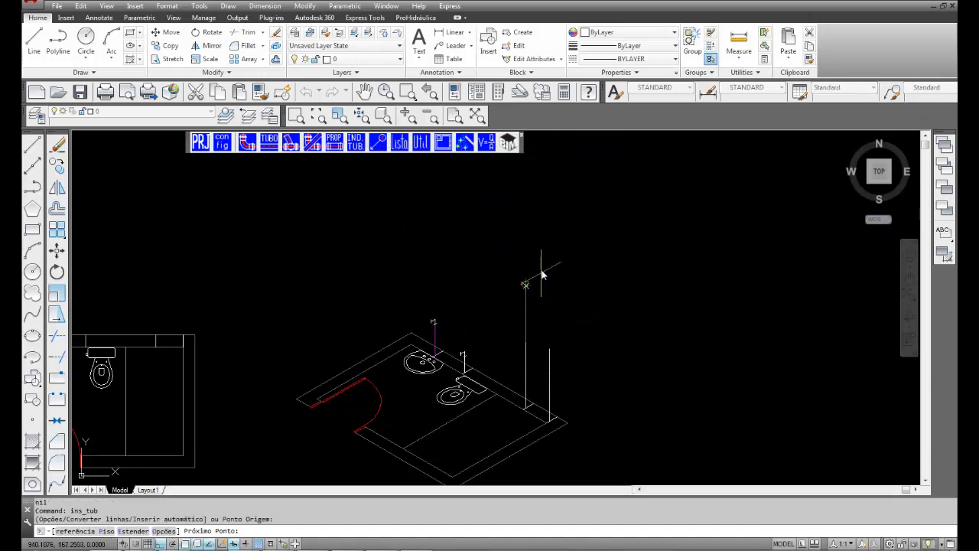
left_click(525, 249)
key("Return")
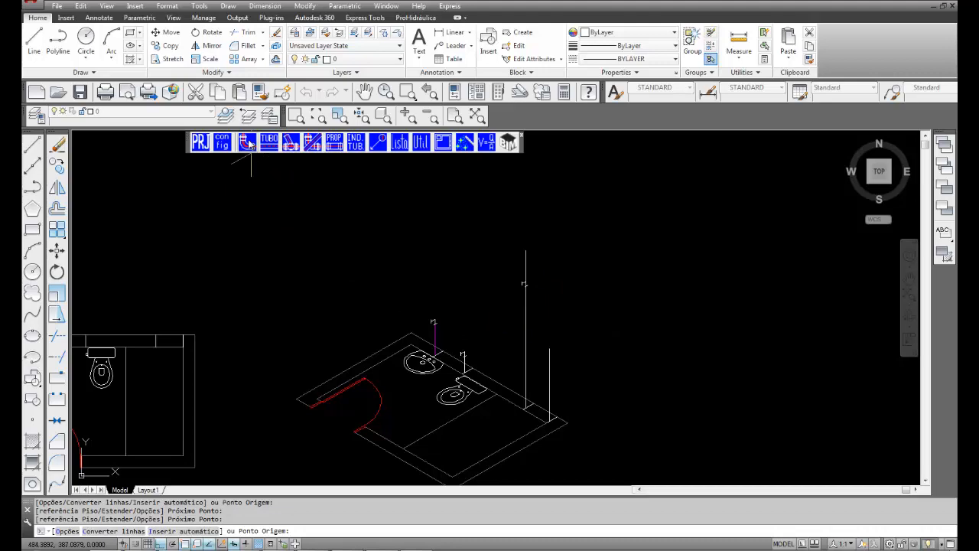
left_click(268, 143)
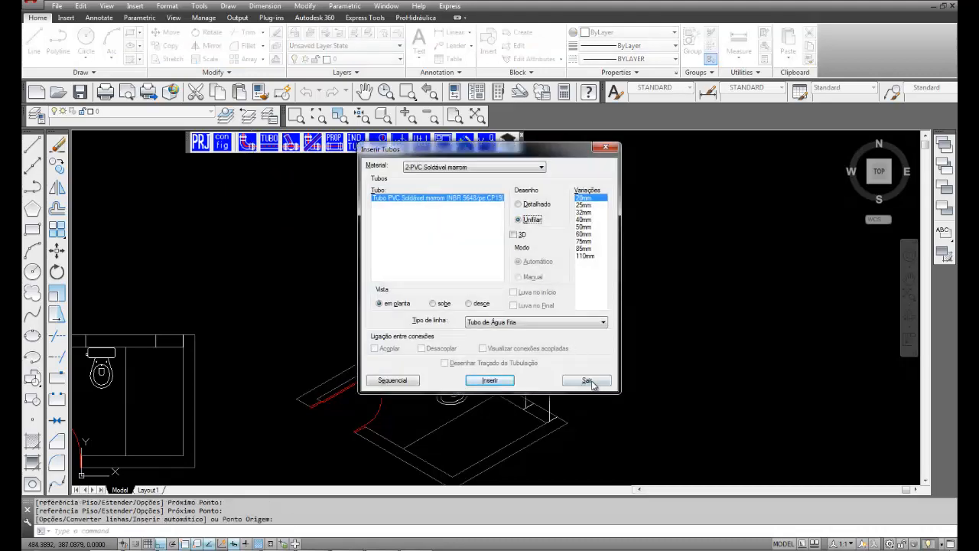
left_click(594, 381)
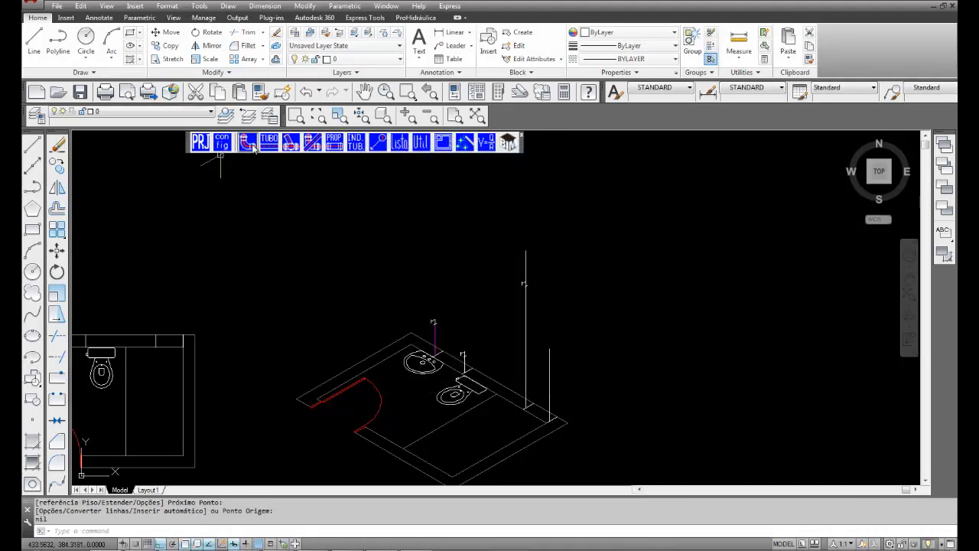
Step: Insert the 1/2" Registro de Pressão on the new tube at its lower end, directed into the room
left_click(247, 143)
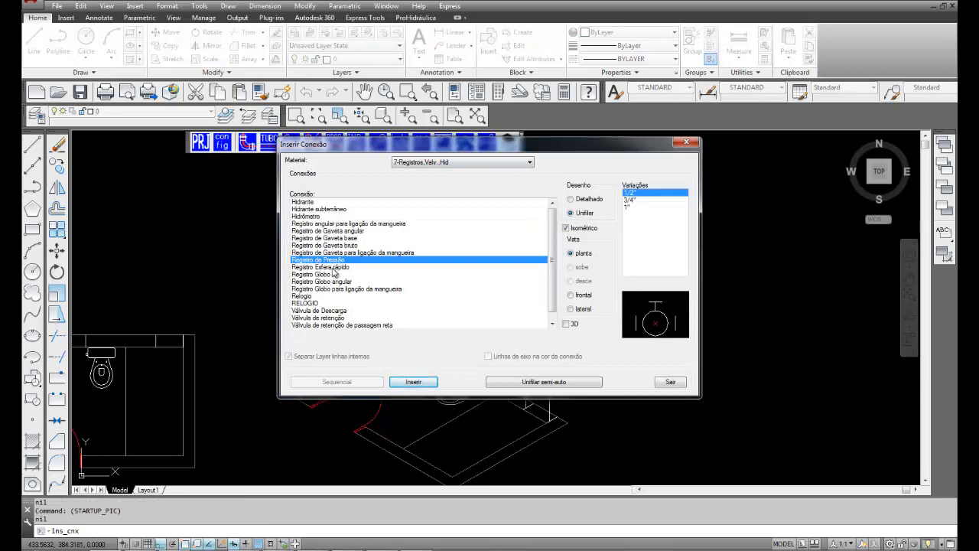
left_click(412, 382)
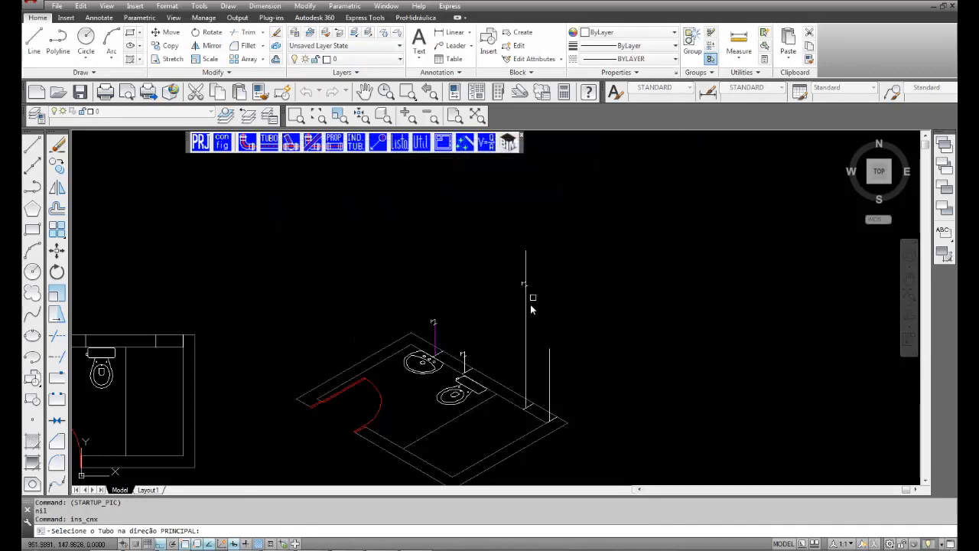
left_click(524, 342)
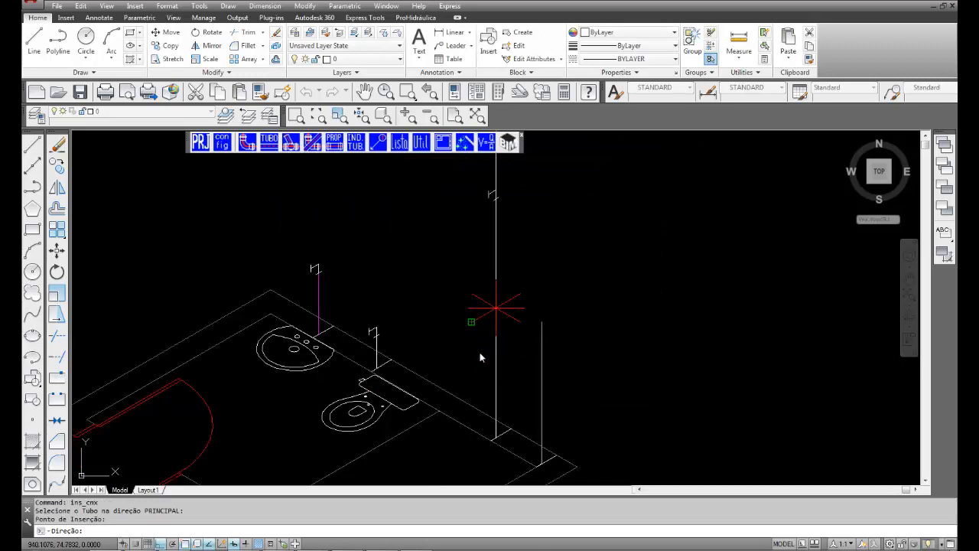
left_click(472, 329)
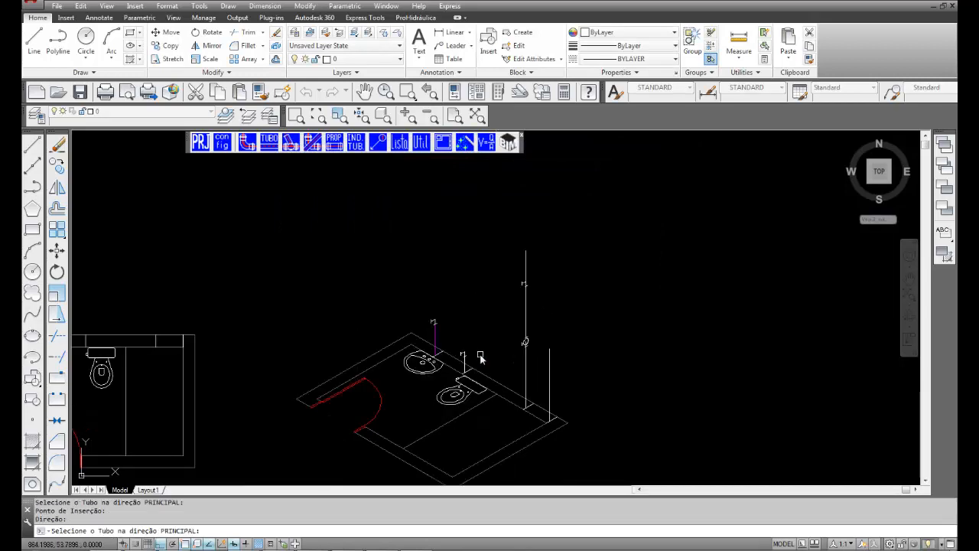
right_click(572, 289)
left_click(682, 384)
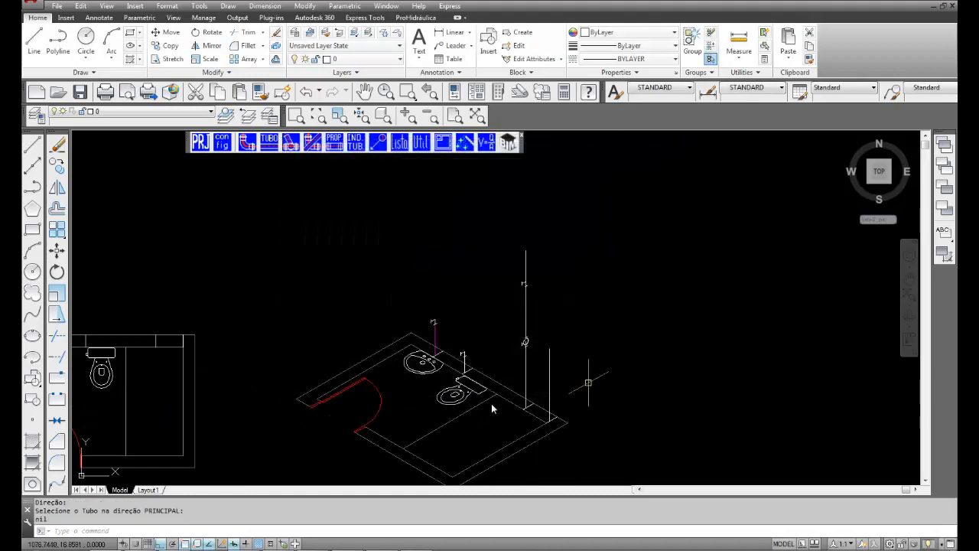
Step: Delete the vertical tube above the pressure valve
left_click(526, 268)
key("Delete")
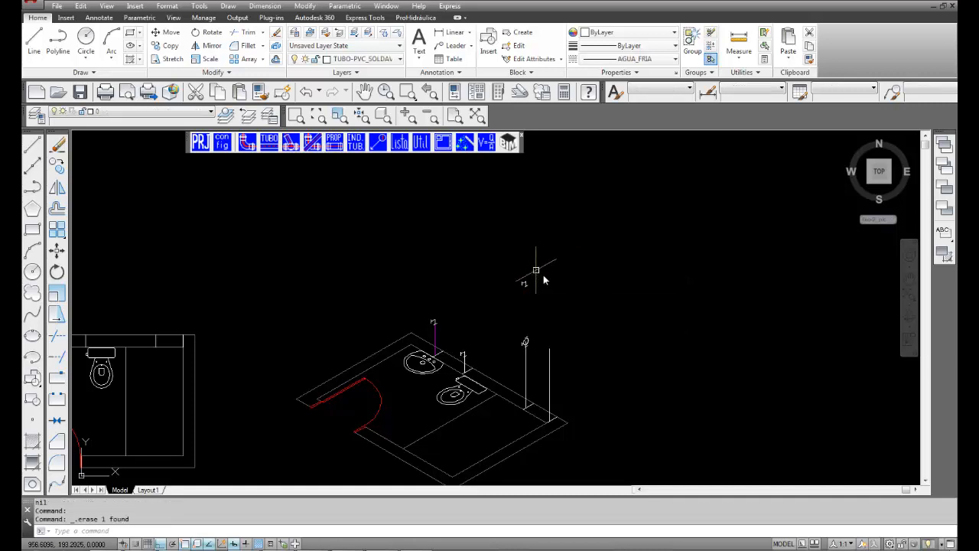
type("z")
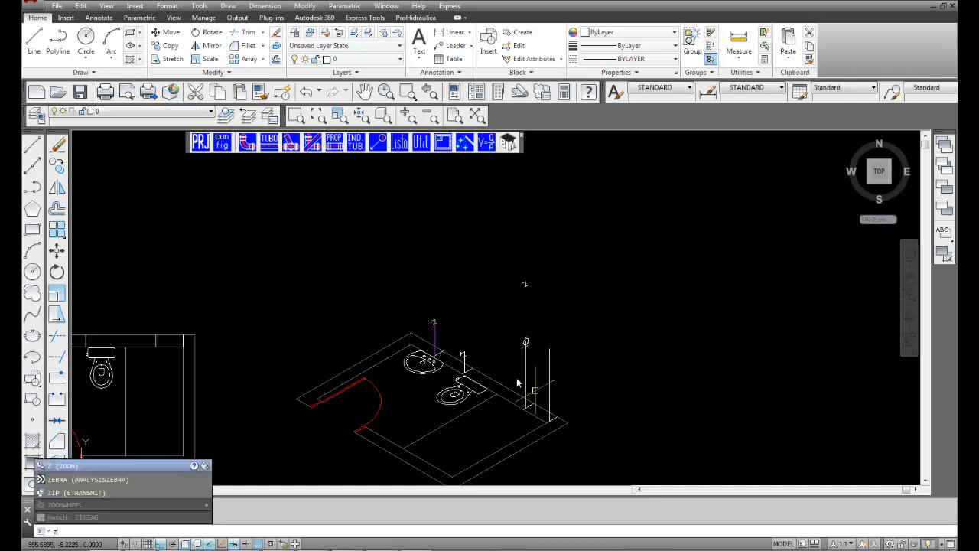
key("Return")
left_click(401, 244)
left_click(617, 437)
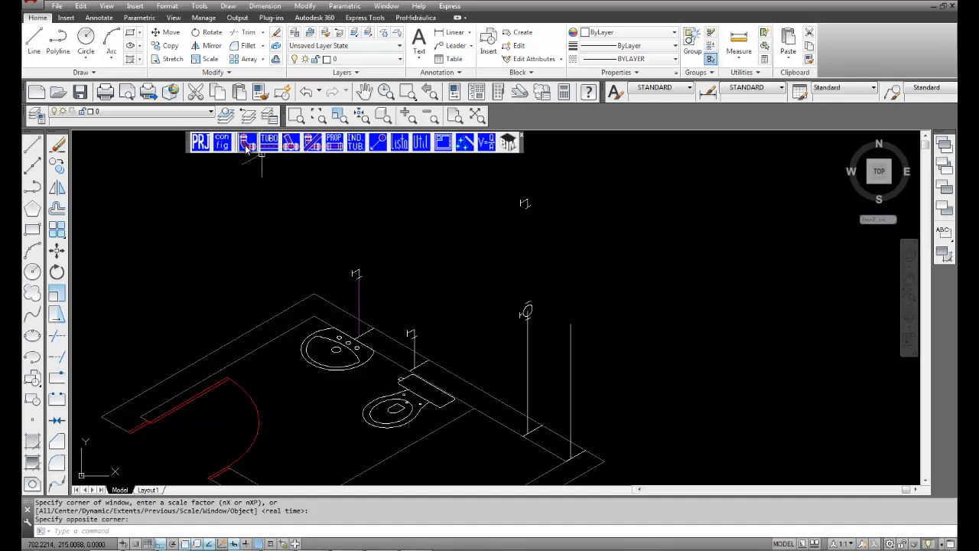
Step: Start inserting an isometric 16mmx1" Distribuidor 3 Saídas in material 48-PEX Polietileno Reticulado Flexível
left_click(245, 144)
left_click(531, 162)
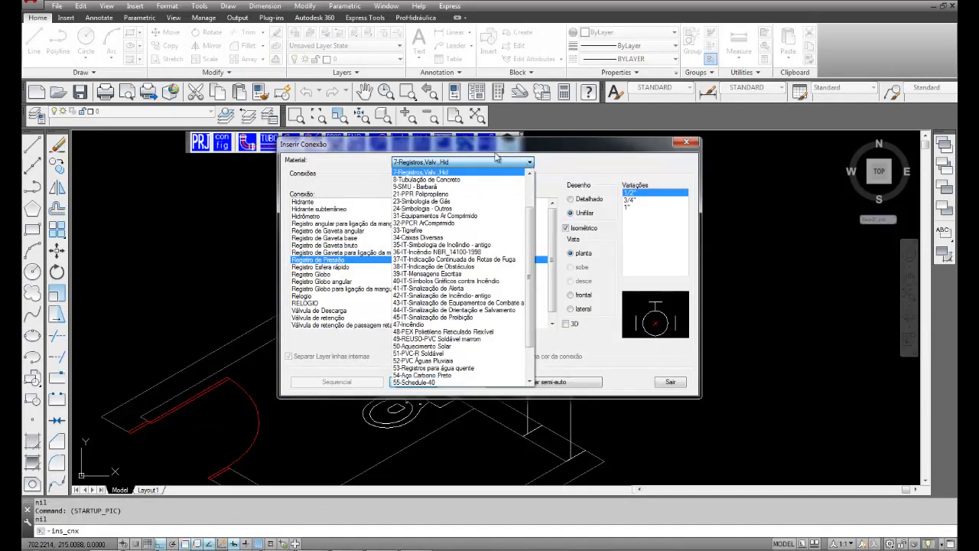
left_click(444, 331)
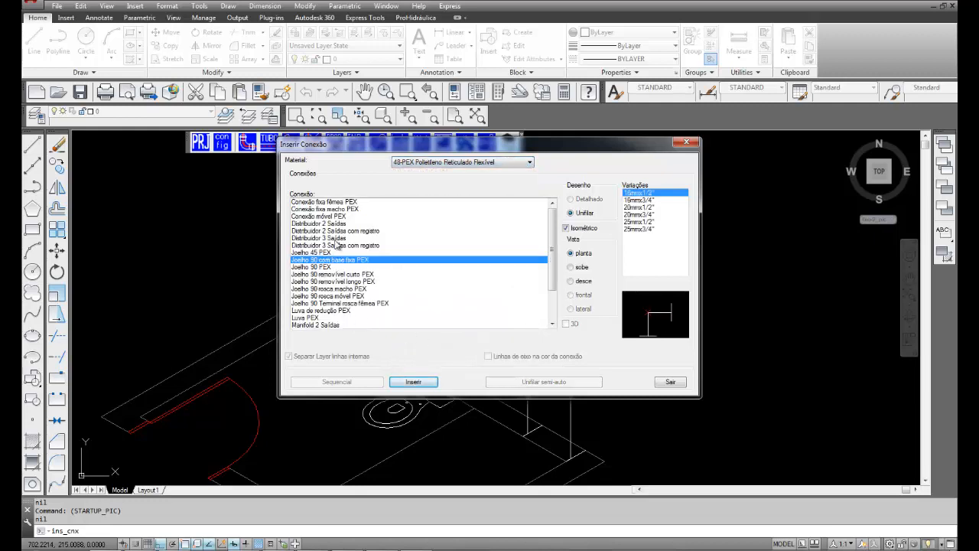
left_click(308, 225)
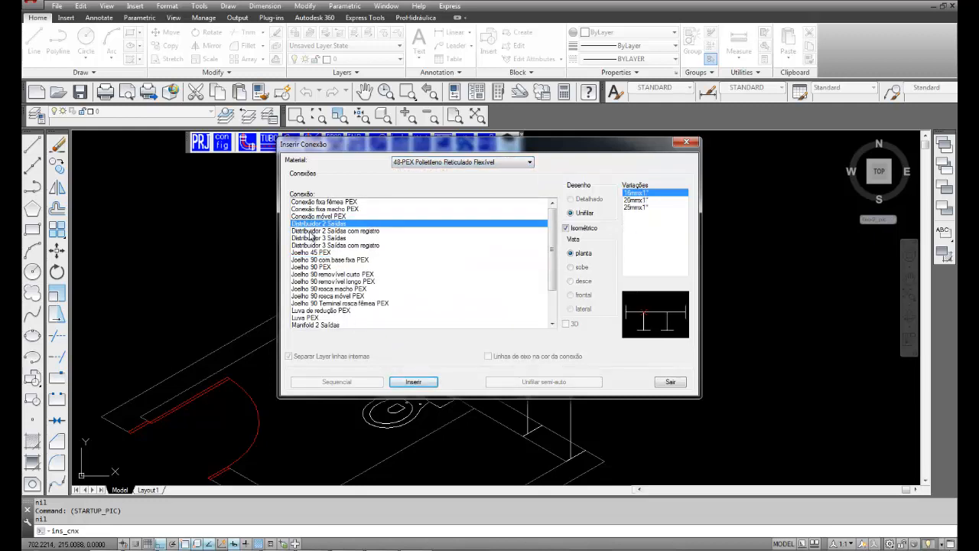
left_click(309, 231)
left_click(309, 238)
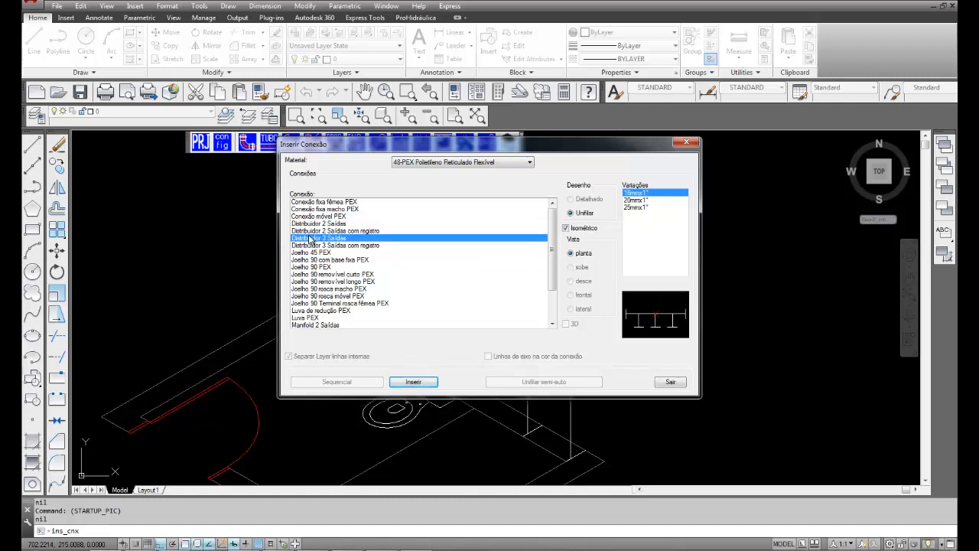
left_click(414, 382)
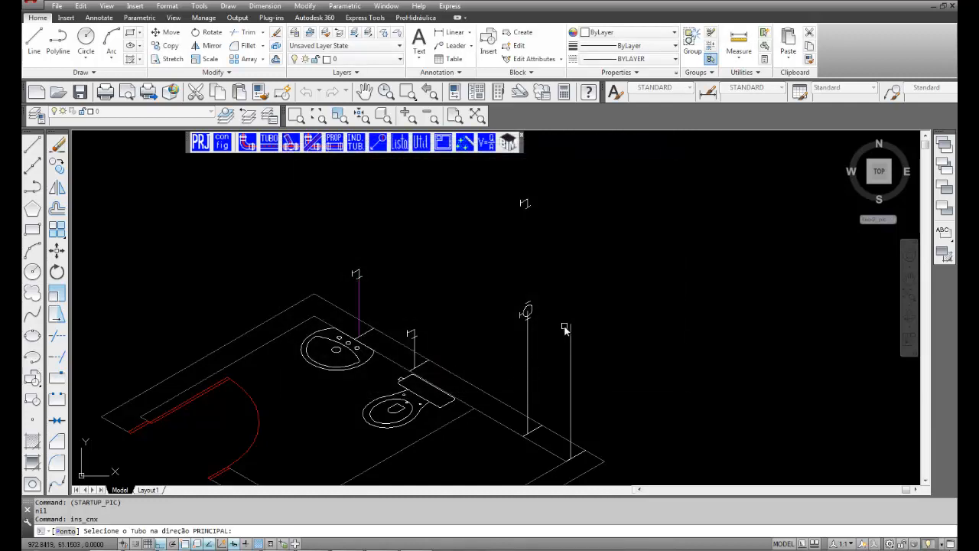
Step: Place the distributor by point on the upper end of the supply line beside the shower, running parallel to the wall with its outlets facing down
type("p")
key("Return")
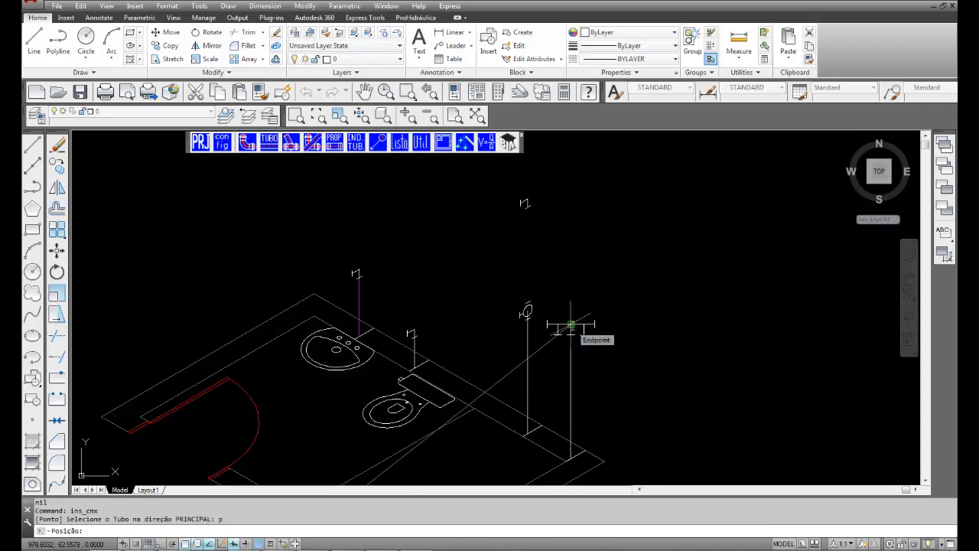
left_click(571, 327)
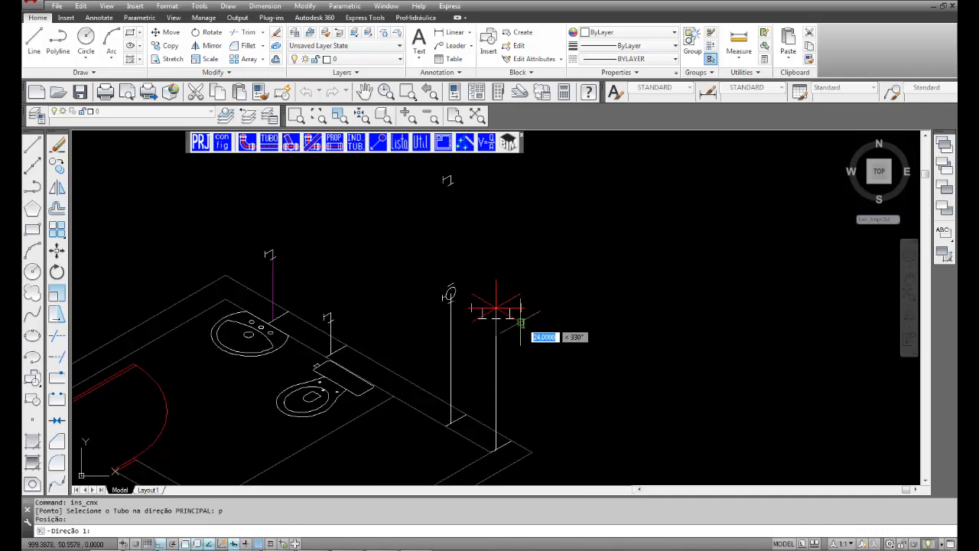
left_click(520, 323)
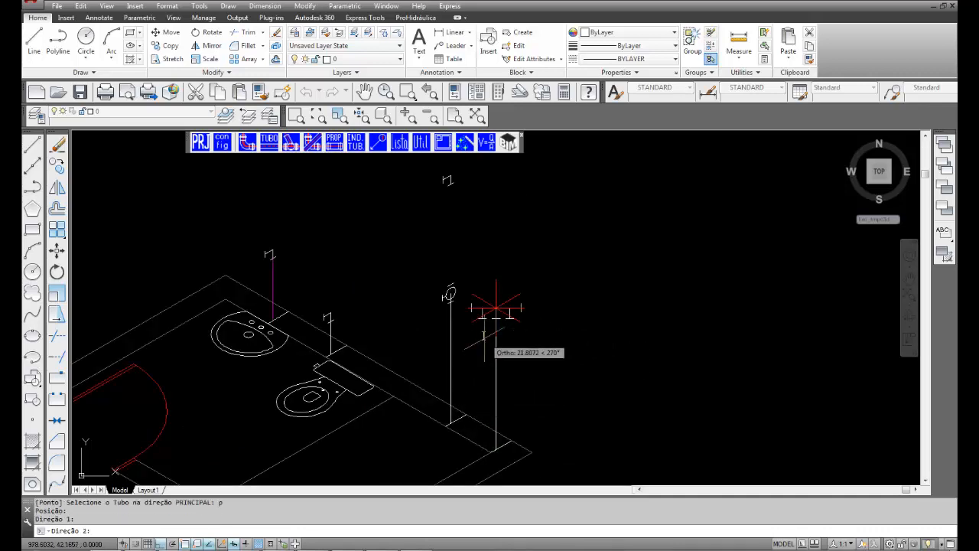
left_click(485, 416)
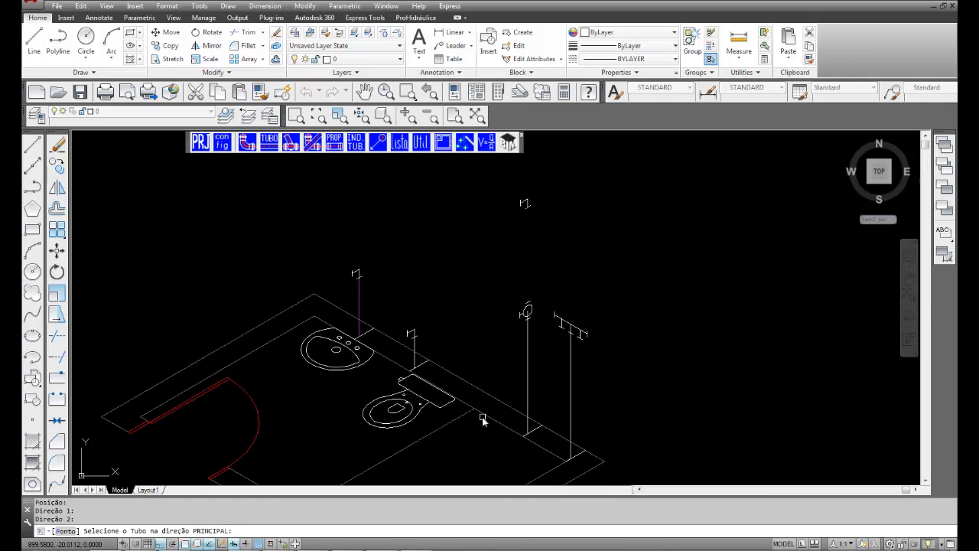
left_click(553, 389)
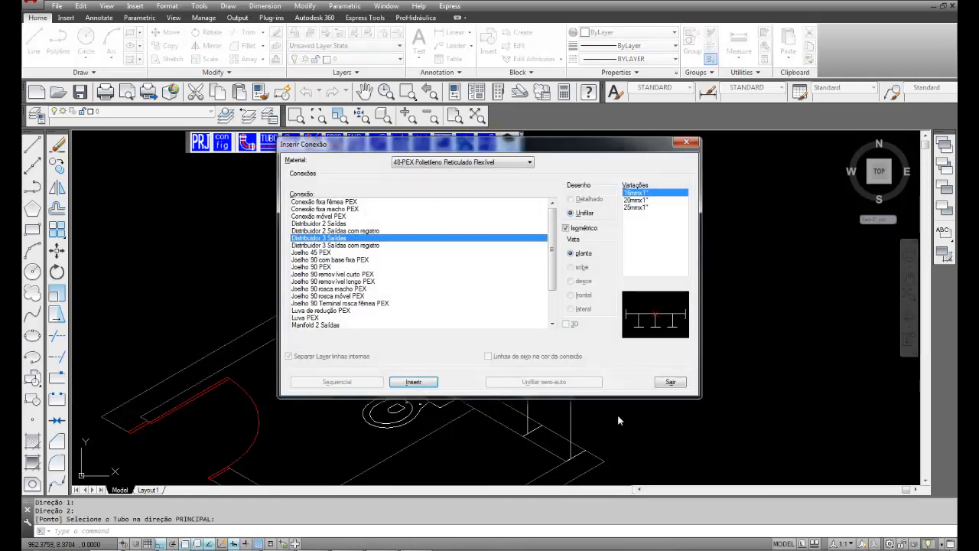
left_click(672, 381)
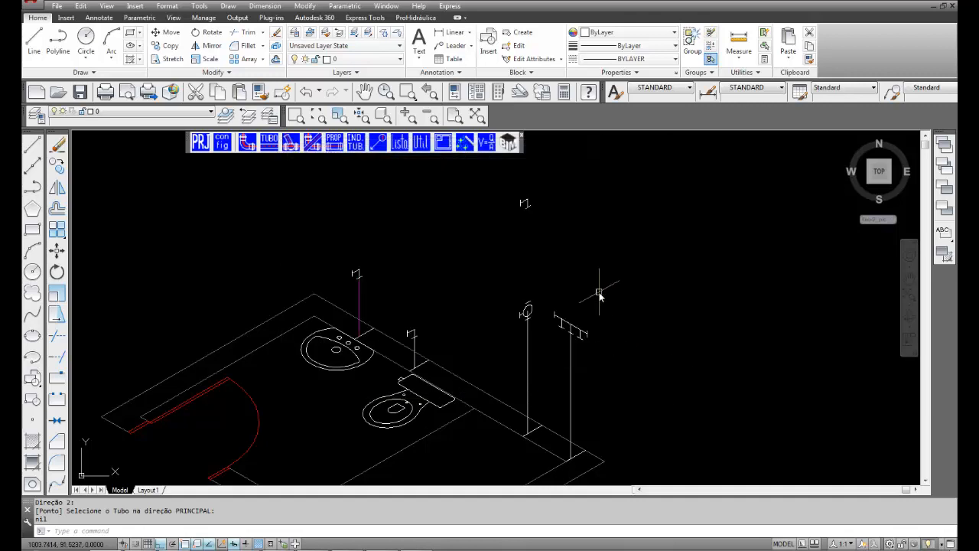
Step: On the left isoplane, shift the distributor along the wall direction with MM so its end meets the top of the supply line
key("F5")
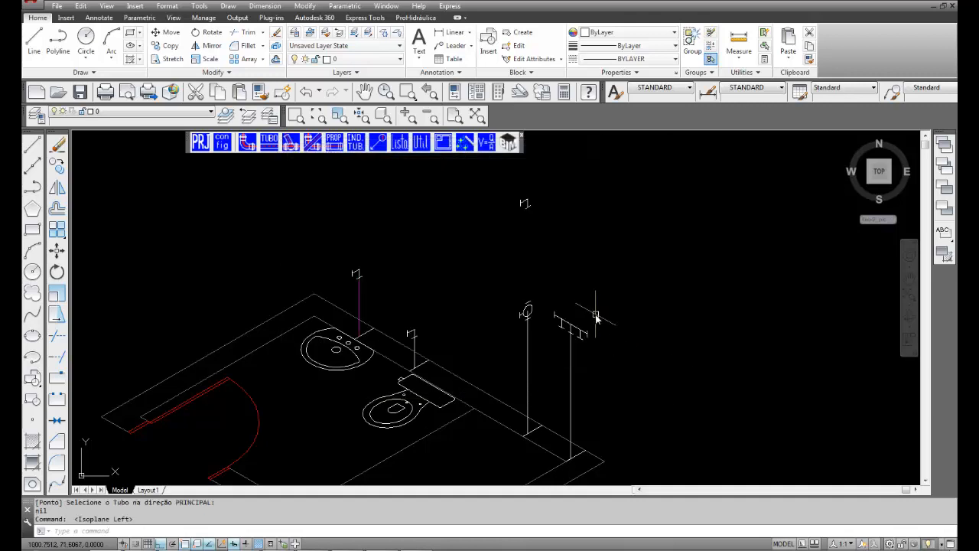
type("MM")
key("Return")
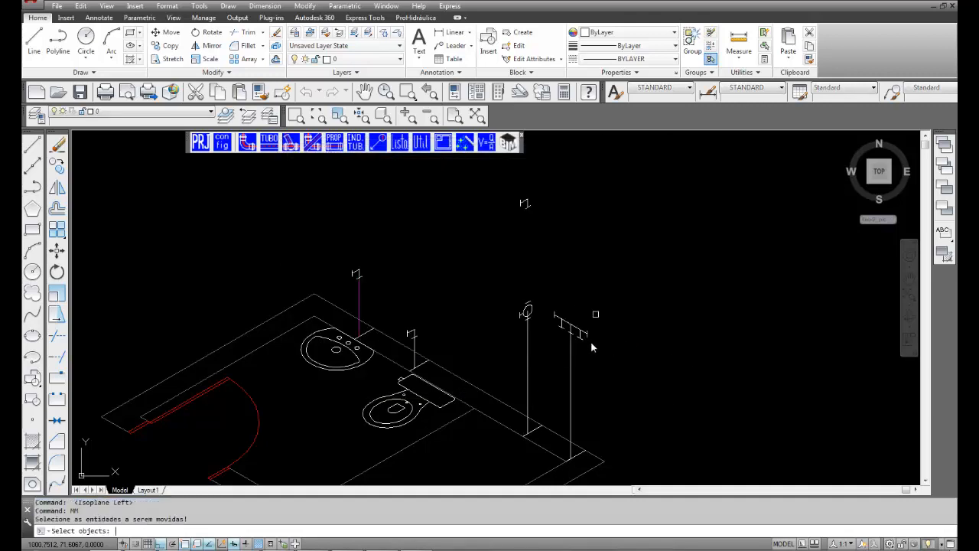
left_click(585, 337)
key("Return")
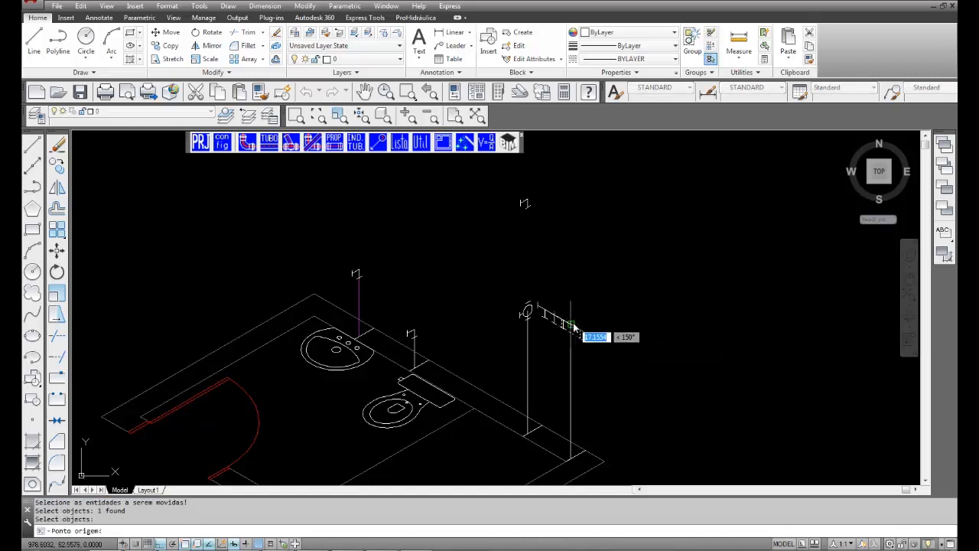
left_click(588, 339)
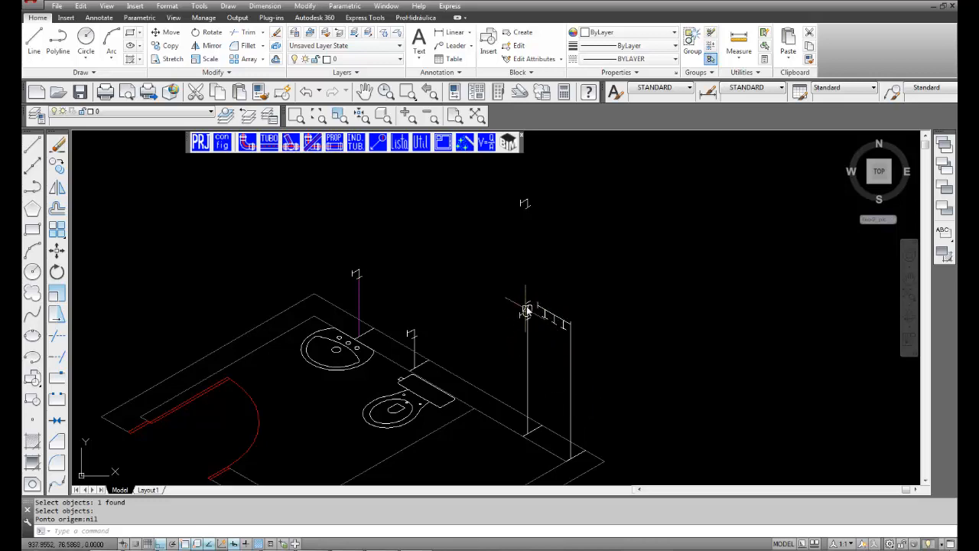
Step: Start inserting a 16mm Unifilar Tubo PEX monocamada in material 48-PEX Polietileno Reticulado Flexível, with line type Tubo de Água Fria
key("Return")
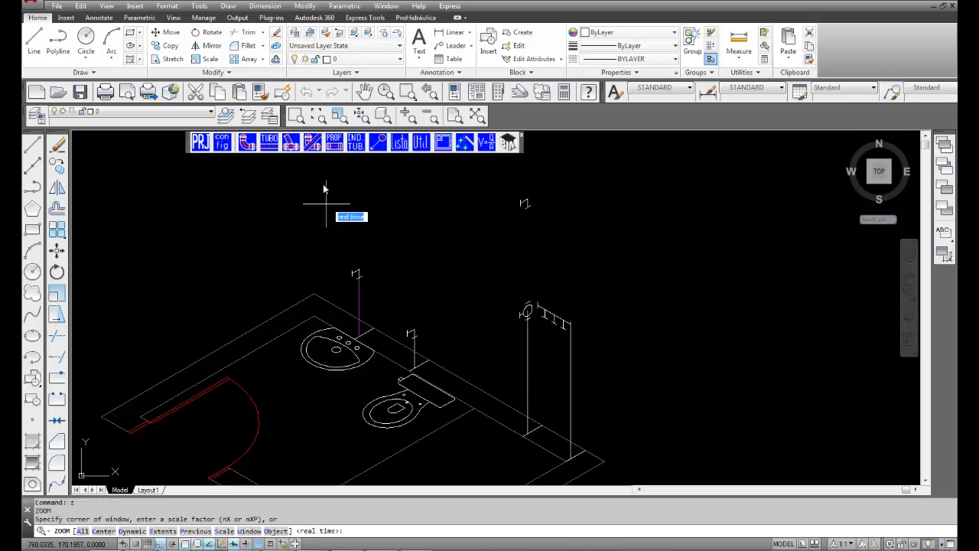
left_click(320, 170)
left_click(589, 418)
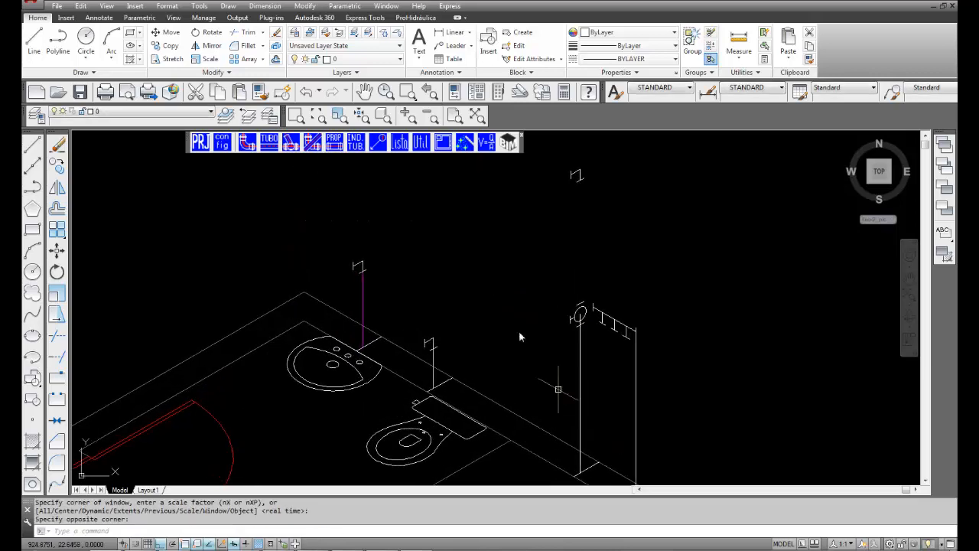
left_click(273, 150)
left_click(465, 168)
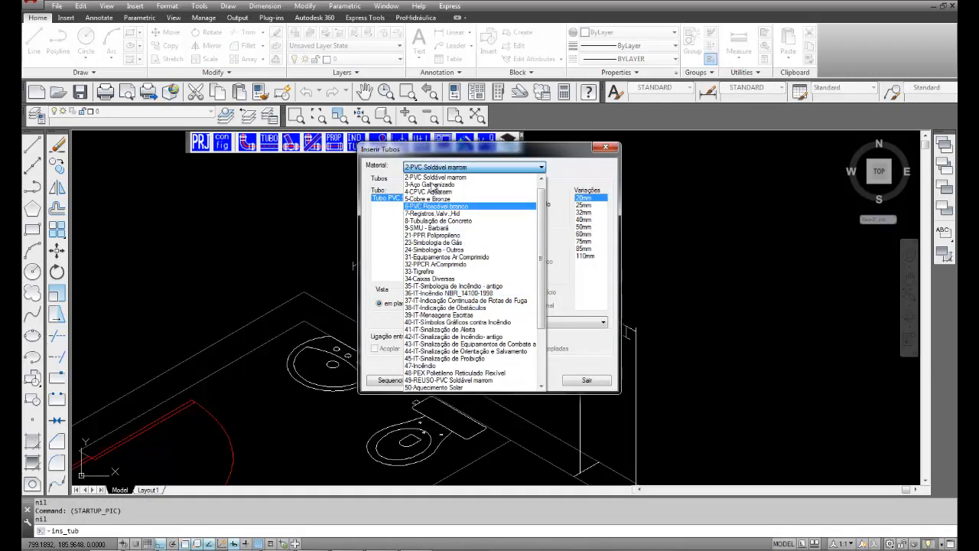
left_click(455, 373)
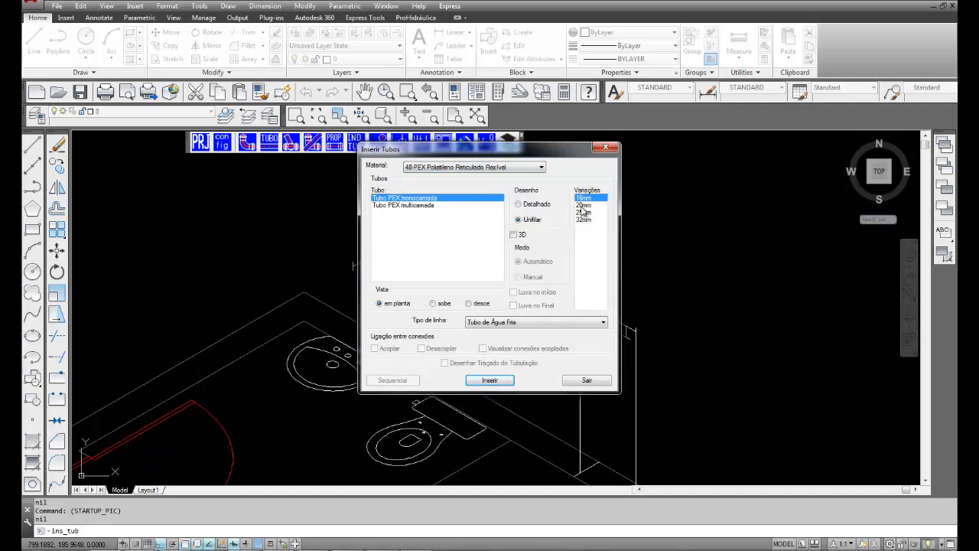
left_click(490, 381)
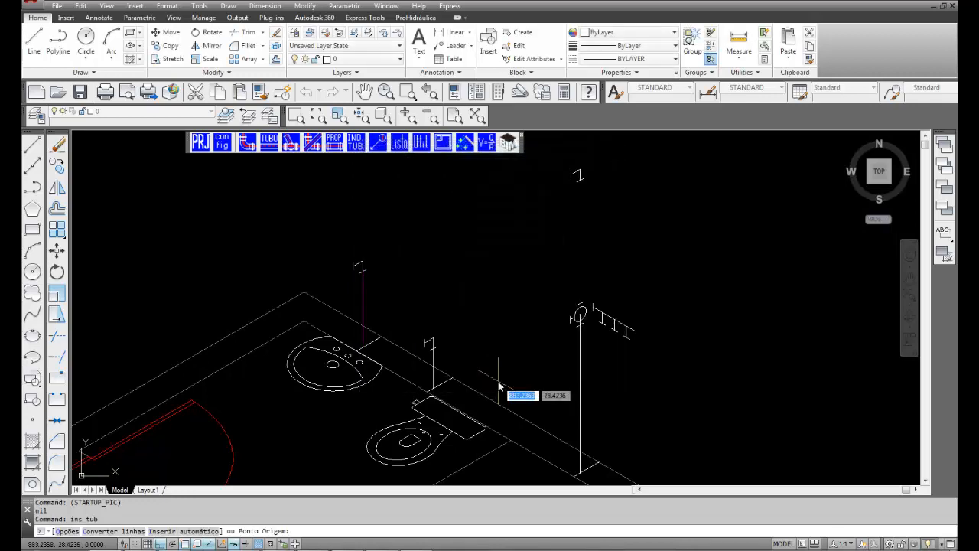
Step: Draw a curved PEX tube from the distributor outlet nearest the shower, dipping below it and rising to the lower end of the pressure valve
left_click(603, 327)
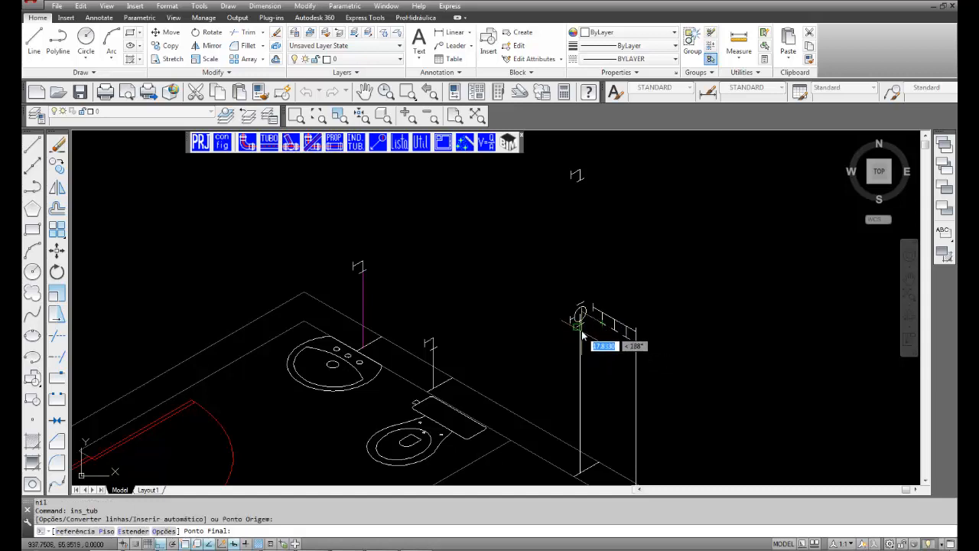
left_click(297, 116)
left_click(535, 291)
left_click(615, 351)
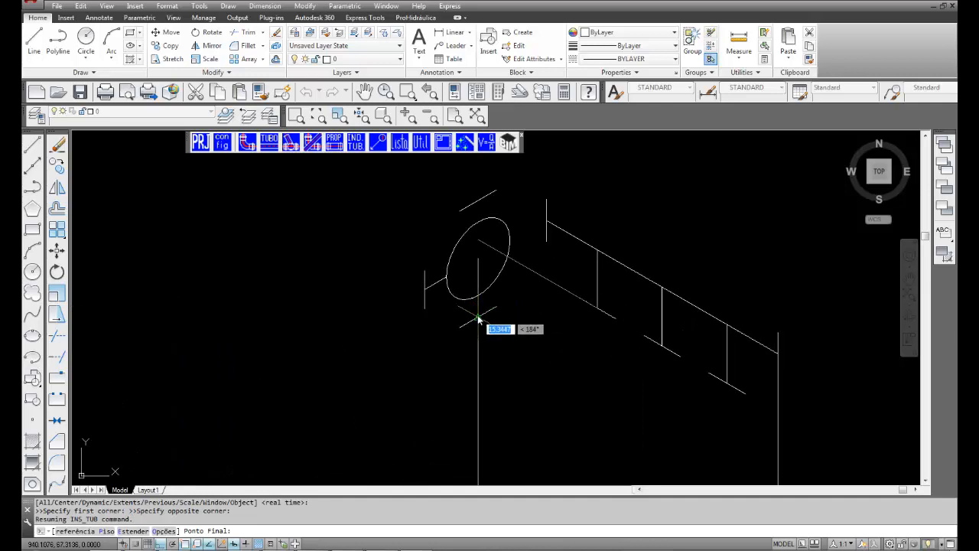
left_click(479, 320)
mouse_move(545, 420)
middle_mouse_down()
mouse_move(542, 378)
mouse_move(575, 195)
mouse_move(687, 236)
mouse_move(690, 310)
middle_mouse_up()
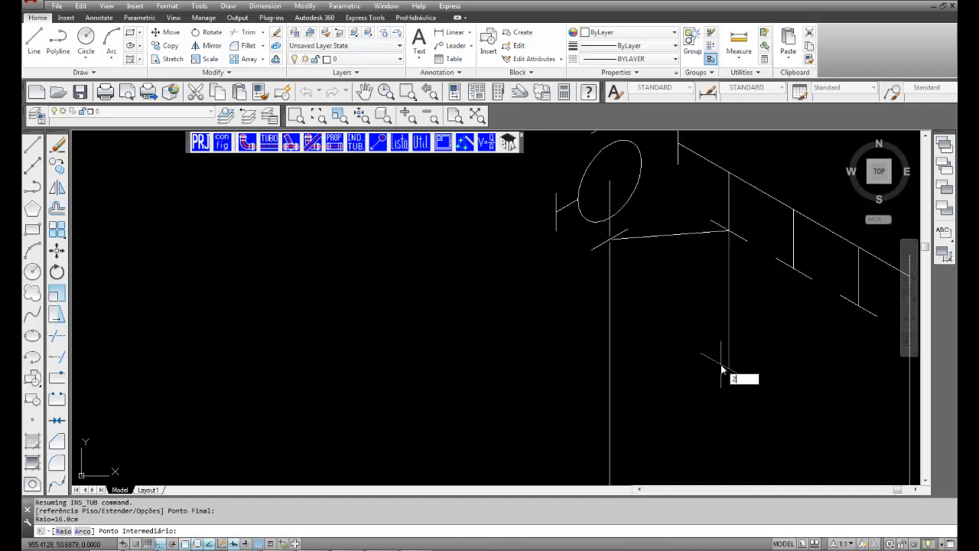
key("Return")
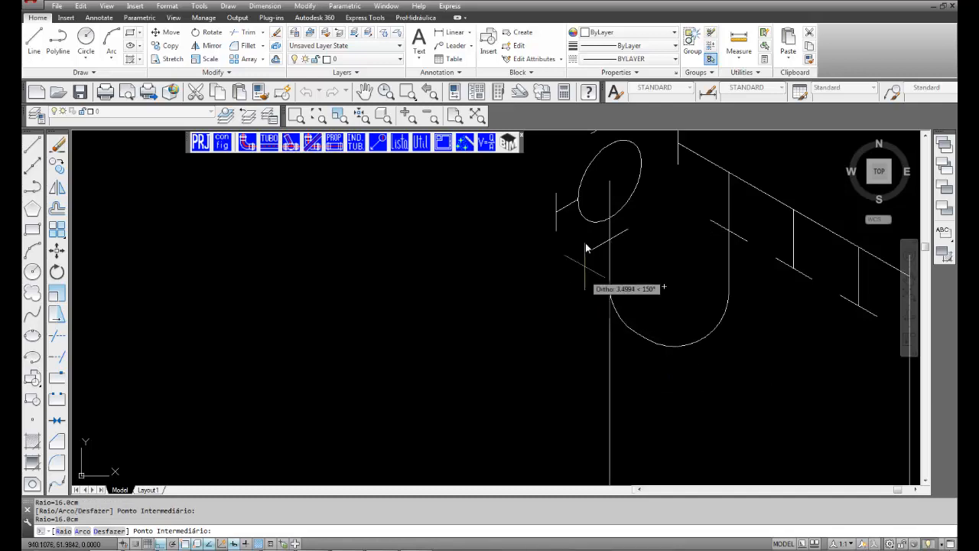
left_click(615, 198)
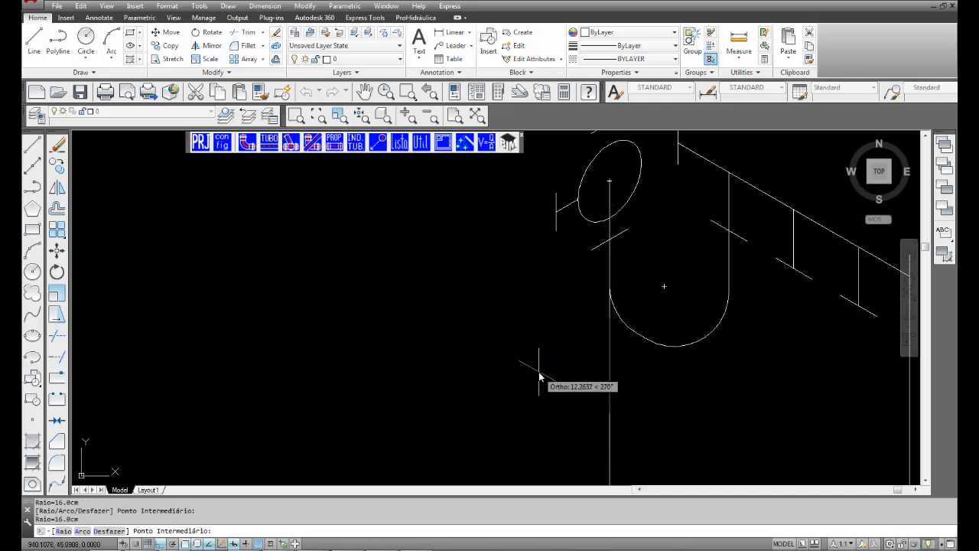
key("Return")
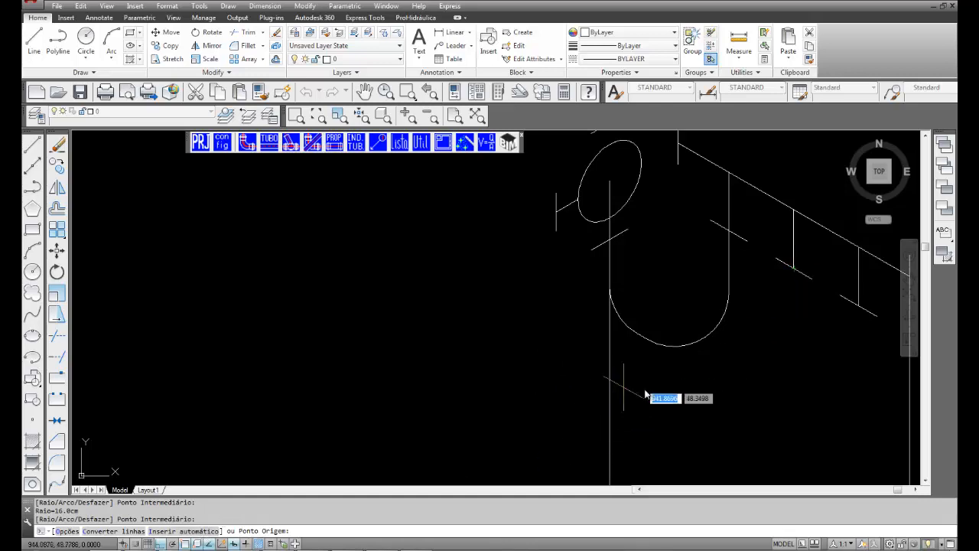
Step: Run a second PEX tube from the distributor's middle outlet to the lower end of the washbasin elbow
left_click(793, 270)
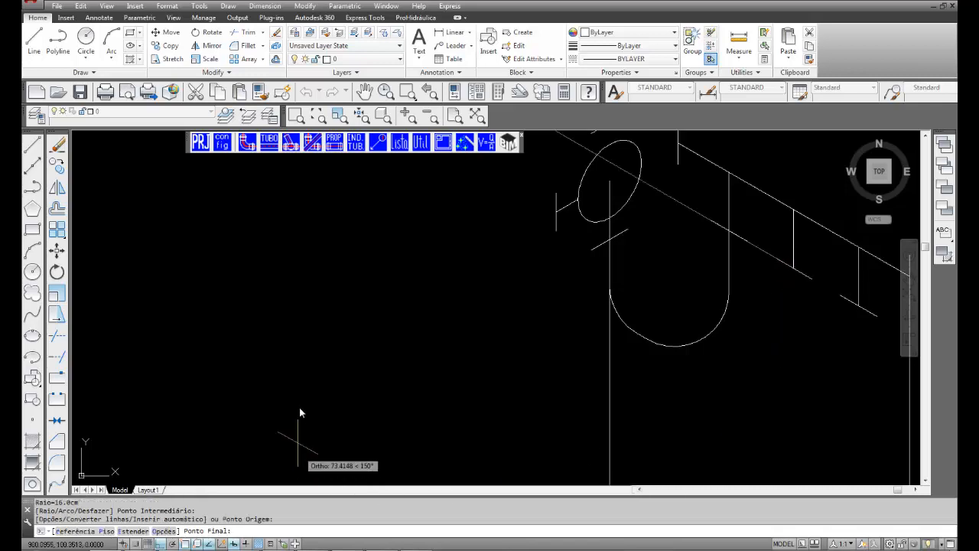
mouse_move(321, 369)
middle_mouse_down()
mouse_move(699, 359)
mouse_move(842, 200)
middle_mouse_up()
middle_click_drag(547, 319, 680, 454)
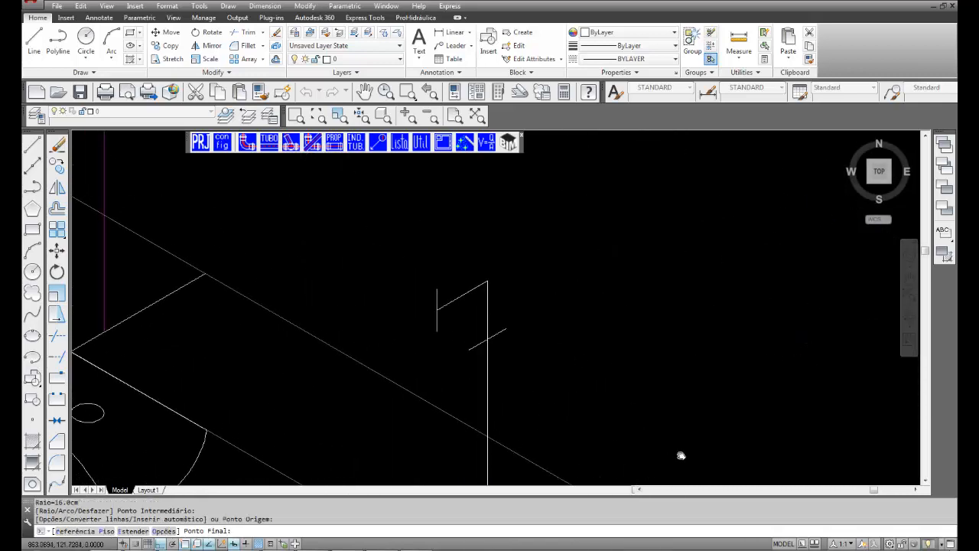
middle_click_drag(321, 244, 640, 461)
middle_click_drag(468, 307, 511, 375)
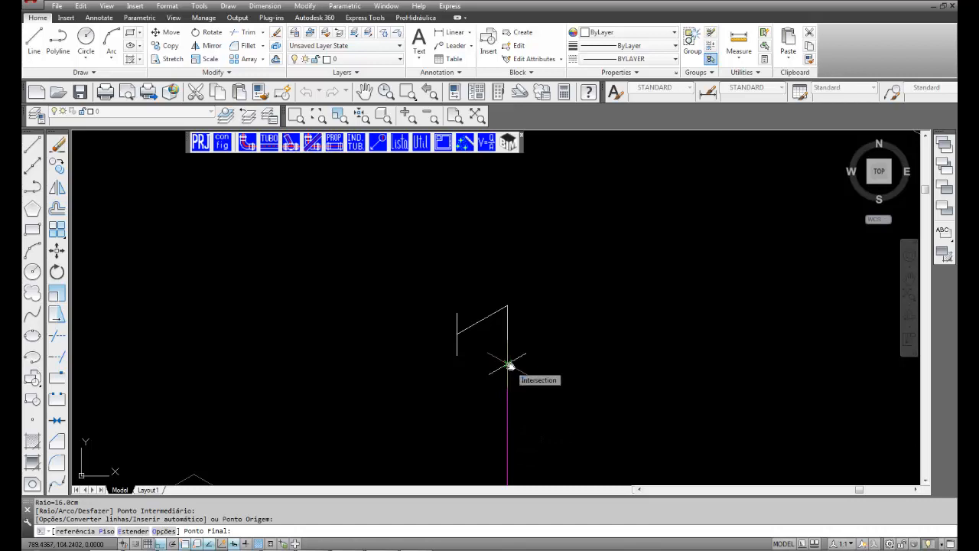
left_click(508, 364)
Step: Add an intermediate point 30 straight below the middle outlet to bend the washbasin tube
mouse_move(795, 429)
middle_mouse_down()
mouse_move(721, 389)
mouse_move(452, 151)
middle_mouse_up()
middle_click_drag(822, 310, 114, 218)
mouse_move(372, 342)
middle_mouse_down()
mouse_move(404, 217)
mouse_move(485, 398)
middle_mouse_up()
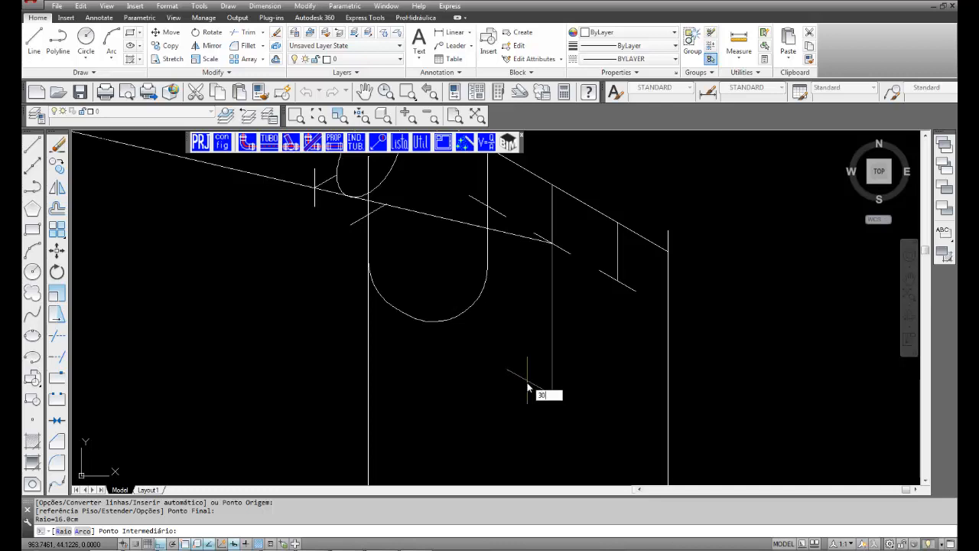
key("Return")
Step: Undo the intermediate point placed straight below the distributor's middle outlet on the washbasin tube
middle_click_drag(153, 324, 885, 300)
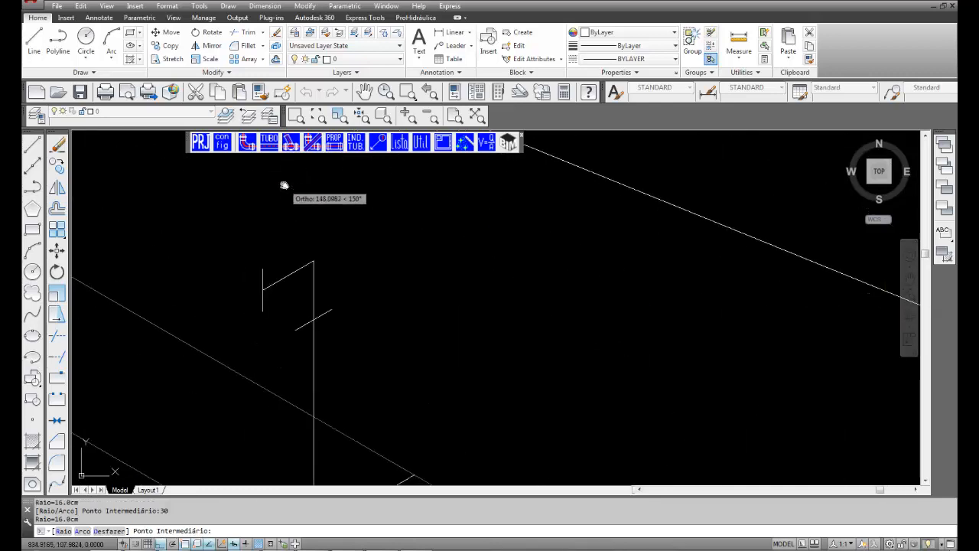
middle_click_drag(283, 185, 651, 446)
middle_click_drag(375, 269, 413, 358)
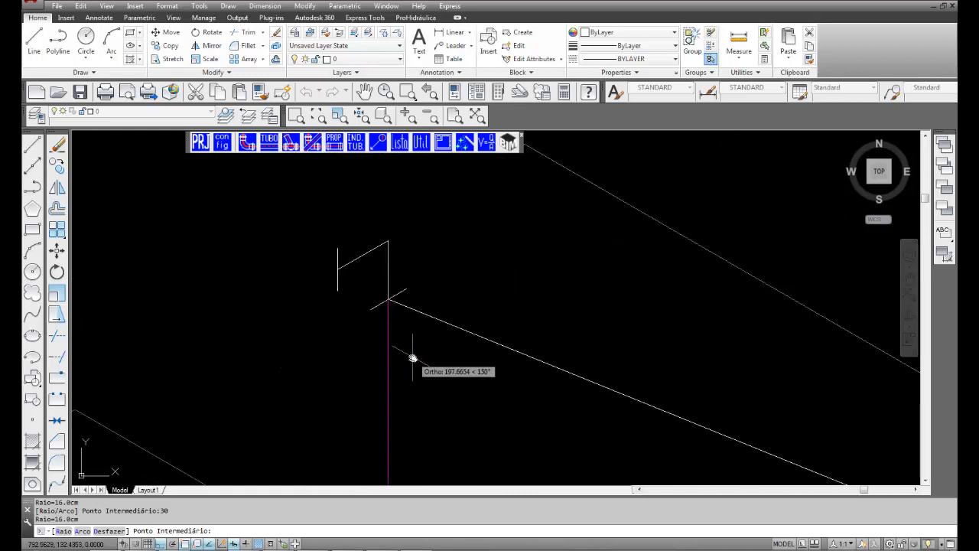
key("F8")
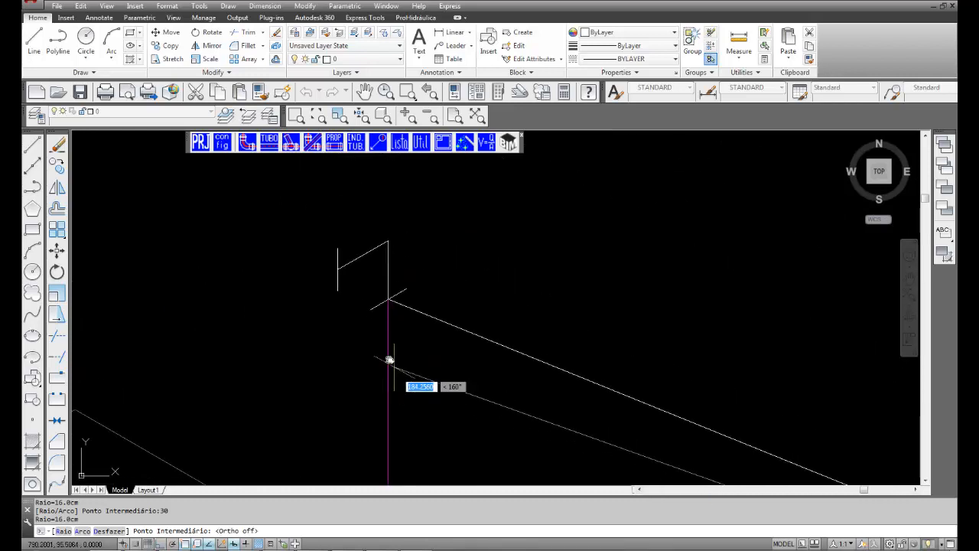
mouse_move(387, 356)
middle_mouse_down()
mouse_move(255, 192)
mouse_move(322, 232)
middle_mouse_up()
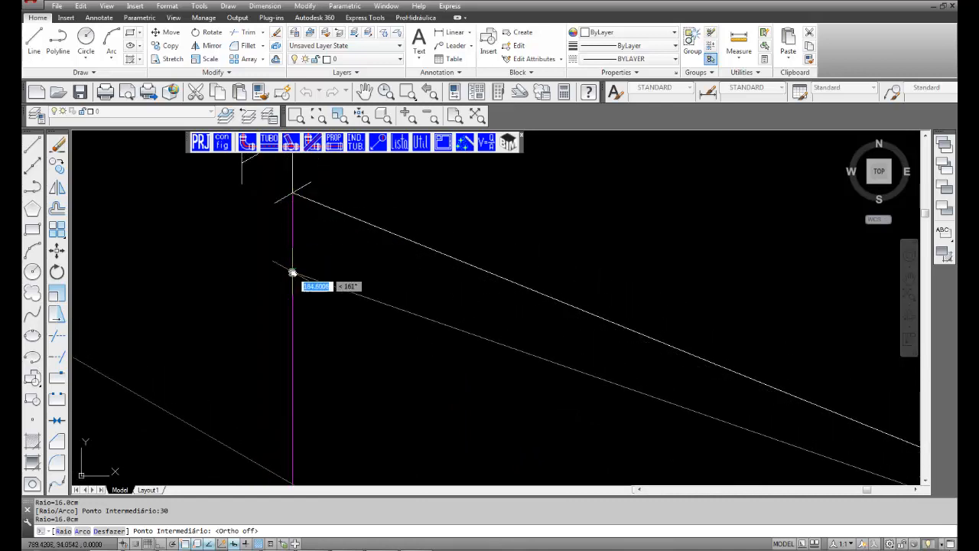
middle_click_drag(294, 306, 127, 172)
scroll(127, 171, "down", 1)
middle_click_drag(726, 326, 153, 153)
mouse_move(548, 342)
middle_mouse_down()
mouse_move(550, 405)
mouse_move(718, 476)
middle_mouse_up()
scroll(717, 476, "up", 3)
scroll(508, 341, "down", 1)
middle_click_drag(327, 337, 507, 336)
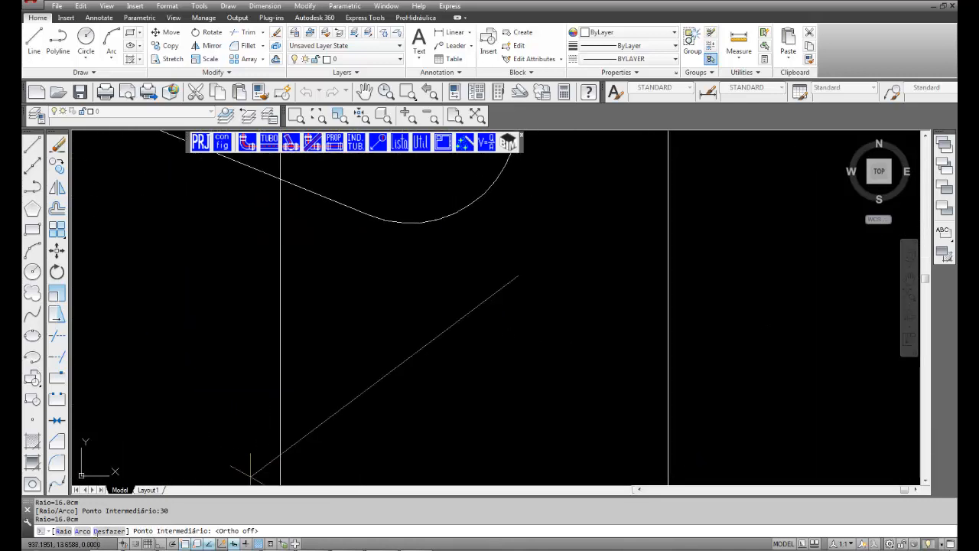
key("Return")
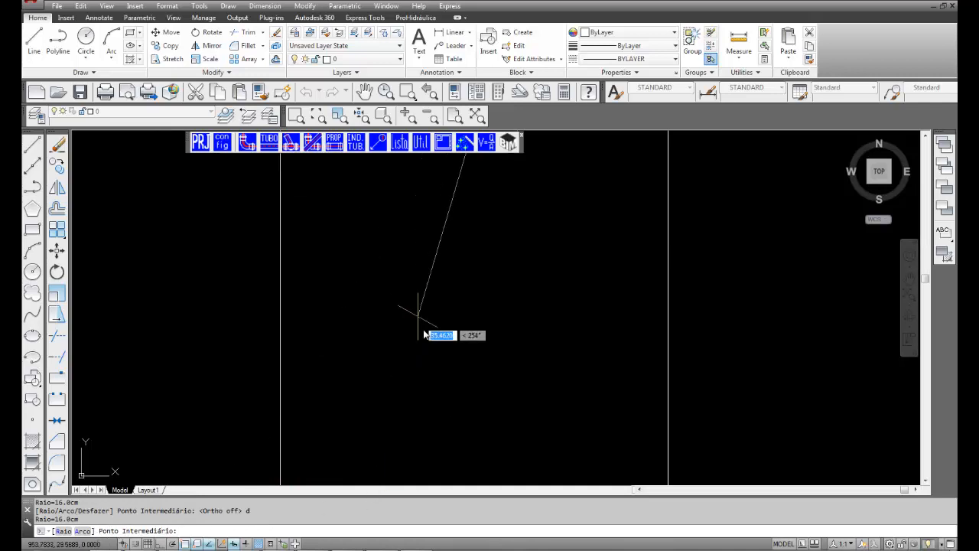
Step: Add an intermediate point about 113 straight below the middle outlet, at floor level inside the wall, to bend the washbasin tube
mouse_move(490, 252)
middle_mouse_down()
mouse_move(561, 247)
mouse_move(647, 182)
middle_mouse_up()
mouse_move(644, 300)
middle_mouse_down()
mouse_move(650, 237)
mouse_move(623, 86)
middle_mouse_up()
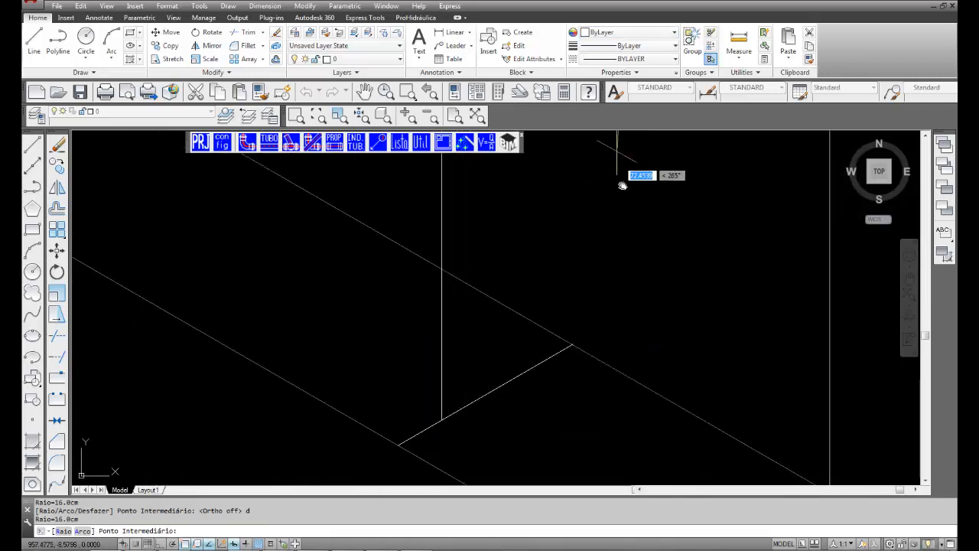
key("F8")
middle_click_drag(633, 250, 645, 300)
key("F8")
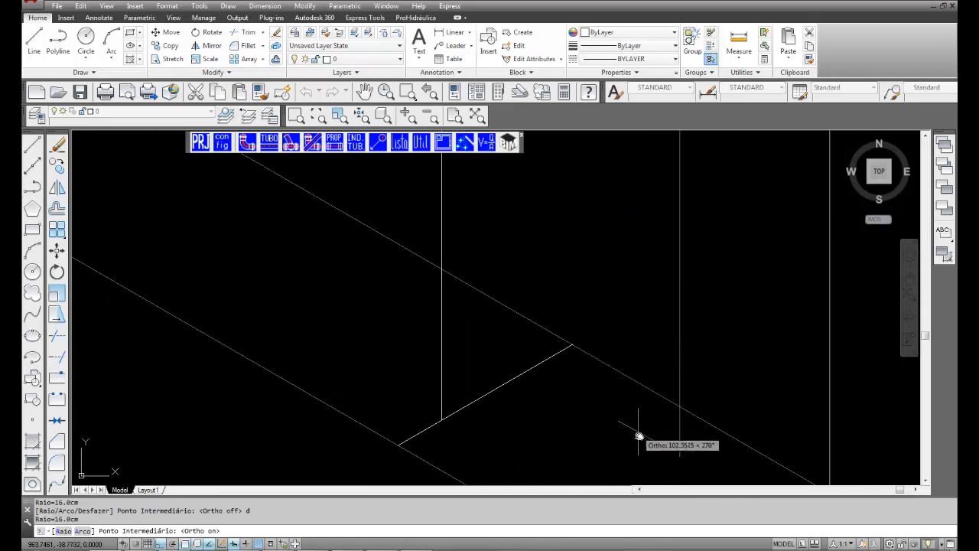
scroll(634, 321, "down", 2)
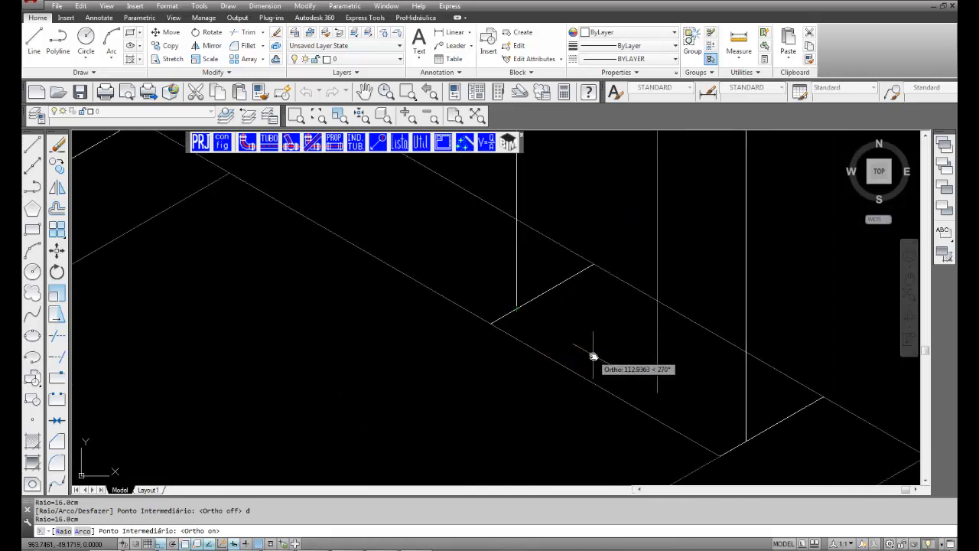
left_click(642, 361)
Step: Add a second bend at the wall base below the washbasin elbow and finish the washbasin tube
middle_click_drag(252, 168, 895, 469)
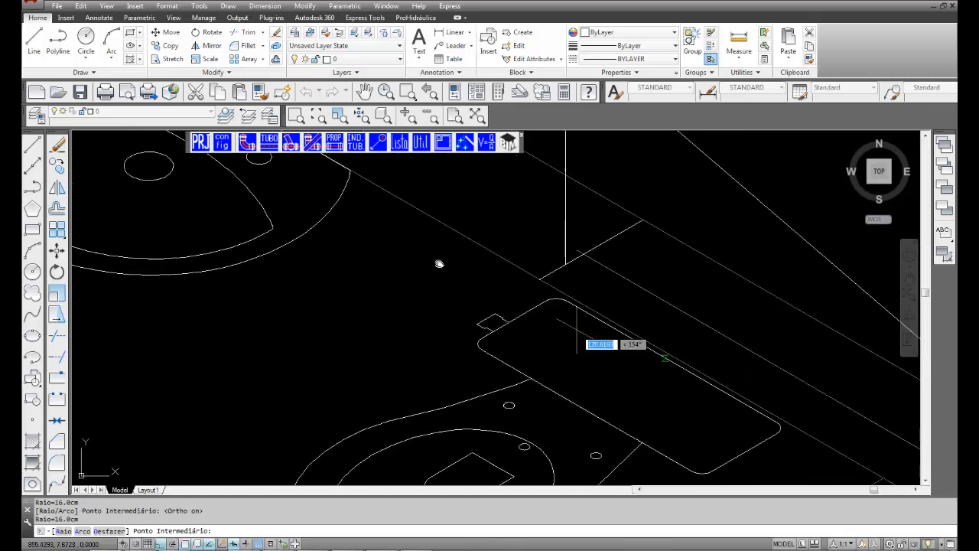
middle_click_drag(376, 198, 712, 428)
middle_click_drag(418, 271, 343, 225)
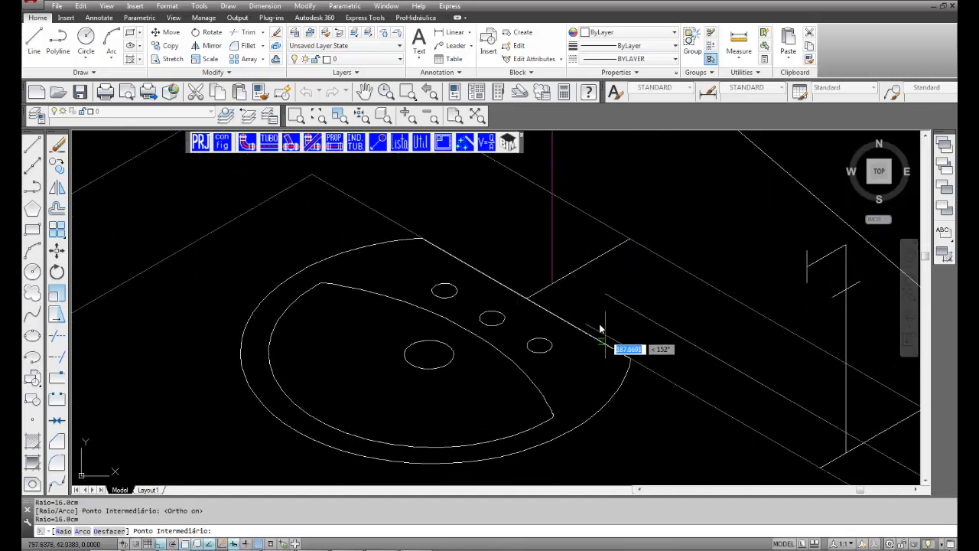
left_click(566, 256)
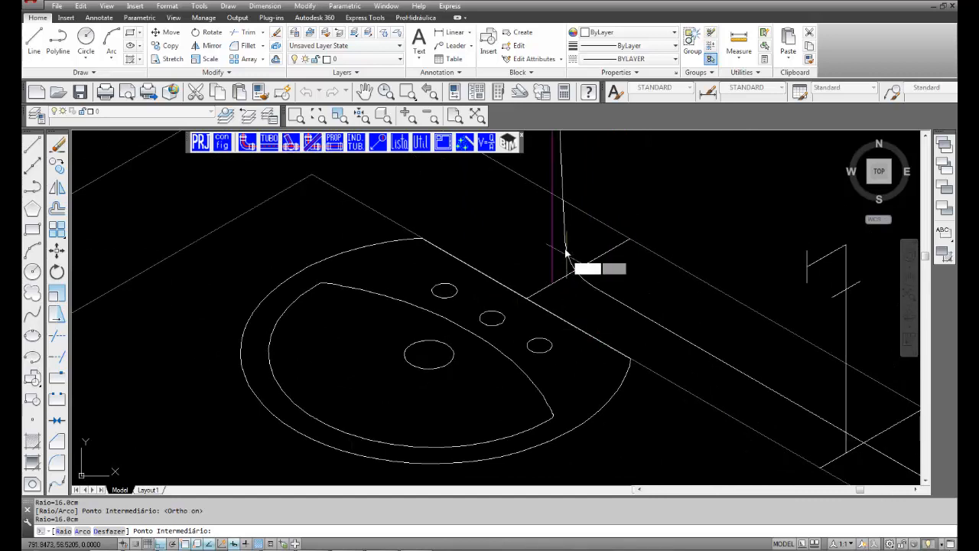
middle_click_drag(539, 209, 561, 474)
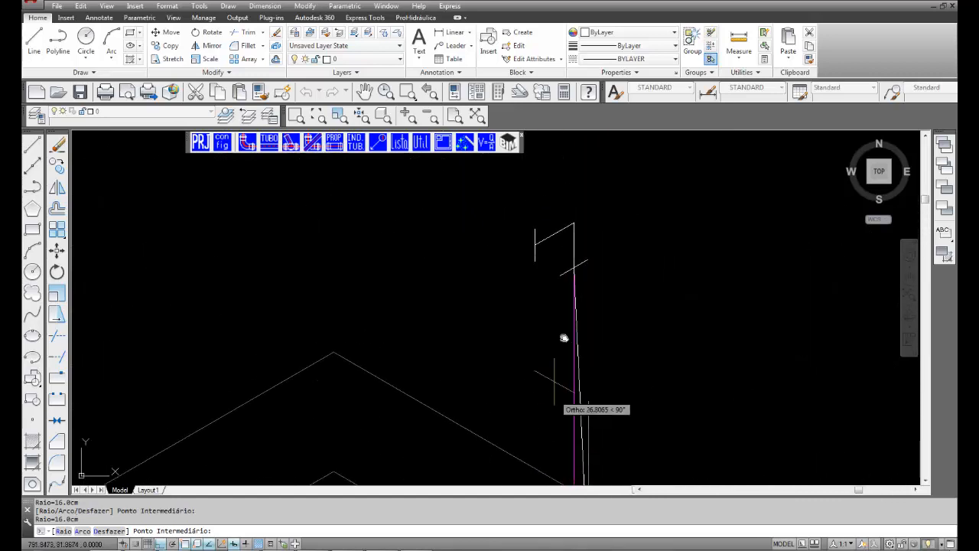
left_click(581, 270)
Step: Run a third PEX tube from the distributor's remaining outlet, farthest from the pressure valve, to the lower end of the toilet elbow
middle_click_drag(692, 401, 357, 195)
middle_click_drag(645, 352, 216, 129)
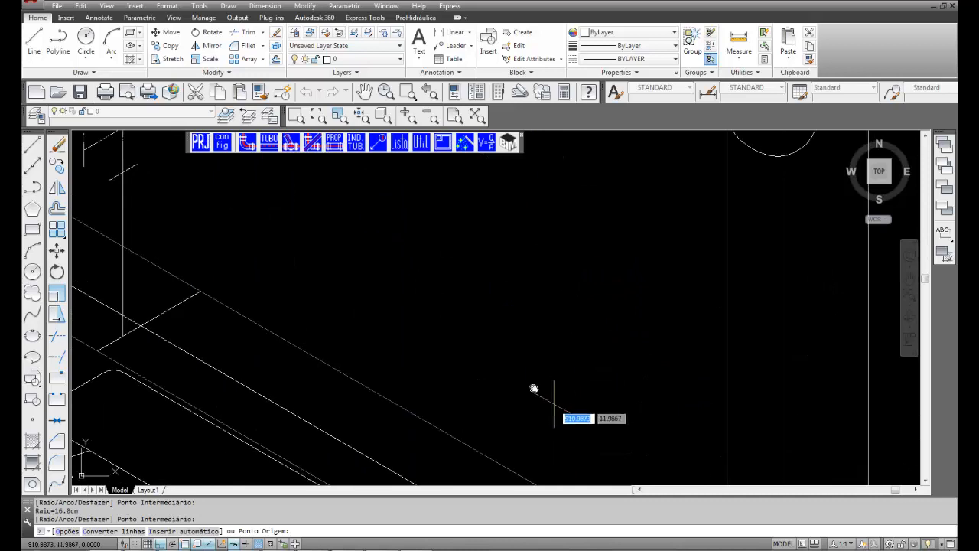
middle_click_drag(552, 395, 299, 201)
mouse_move(487, 273)
middle_mouse_down()
mouse_move(492, 406)
mouse_move(120, 214)
mouse_move(219, 401)
middle_mouse_up()
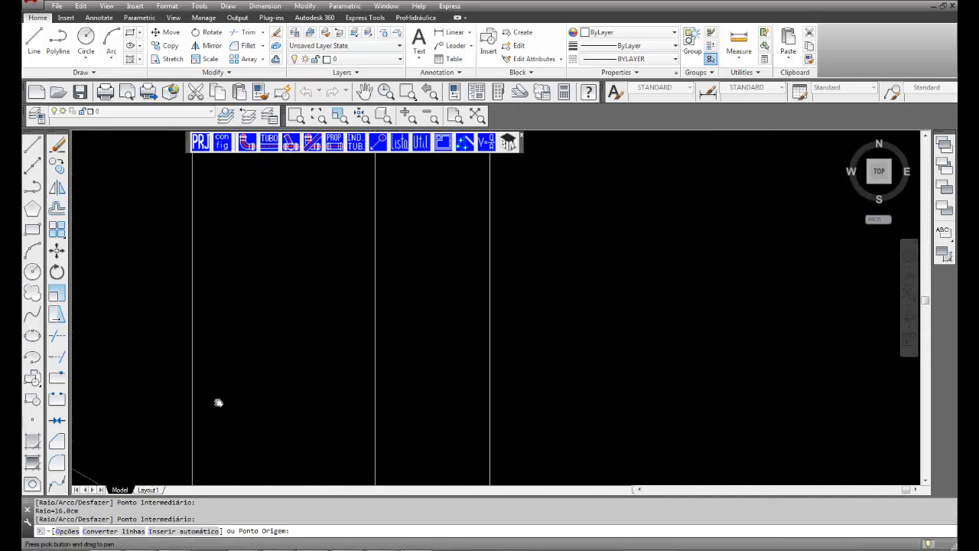
middle_click_drag(392, 345, 454, 459)
middle_click_drag(537, 274, 583, 467)
scroll(584, 468, "down", 1)
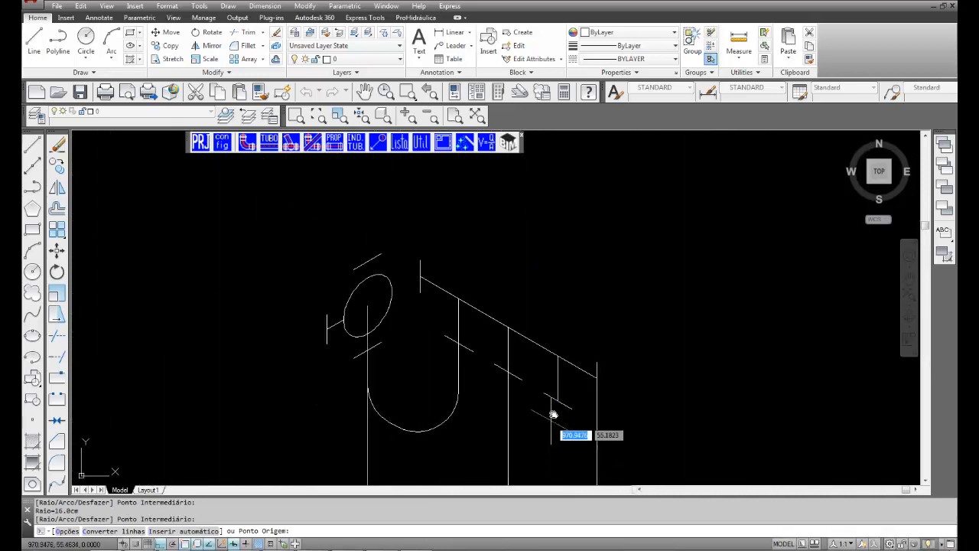
scroll(556, 397, "up", 1)
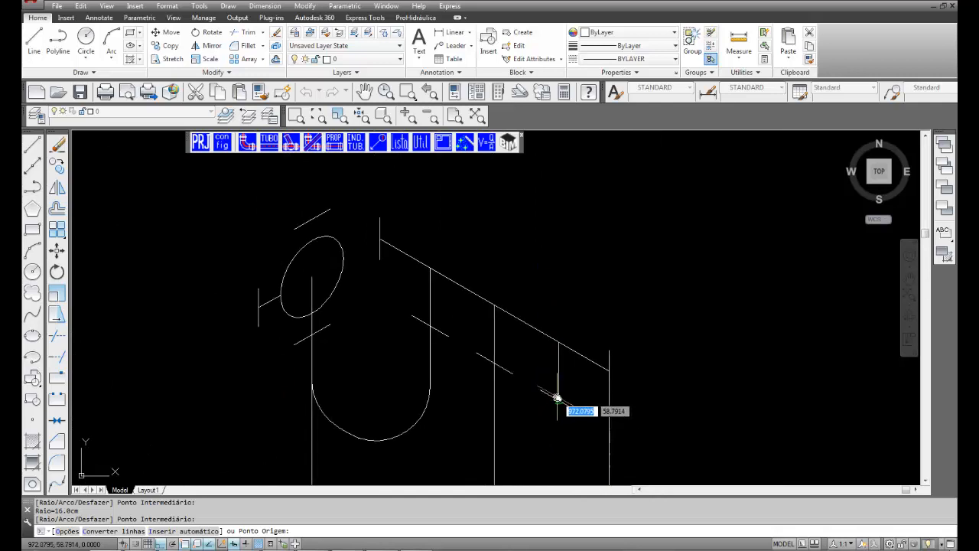
left_click(560, 400)
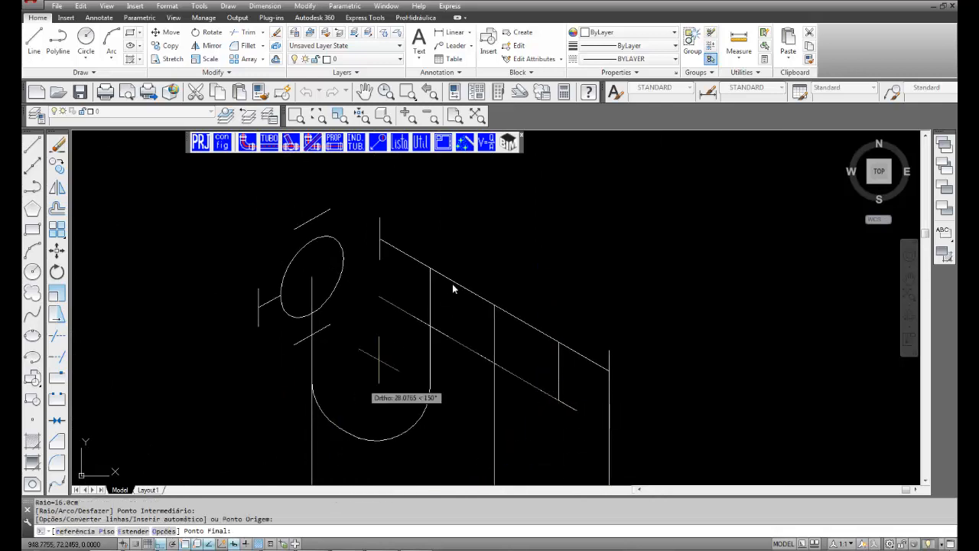
scroll(389, 370, "down", 1)
middle_click_drag(387, 382, 817, 84)
middle_click_drag(354, 282, 802, 480)
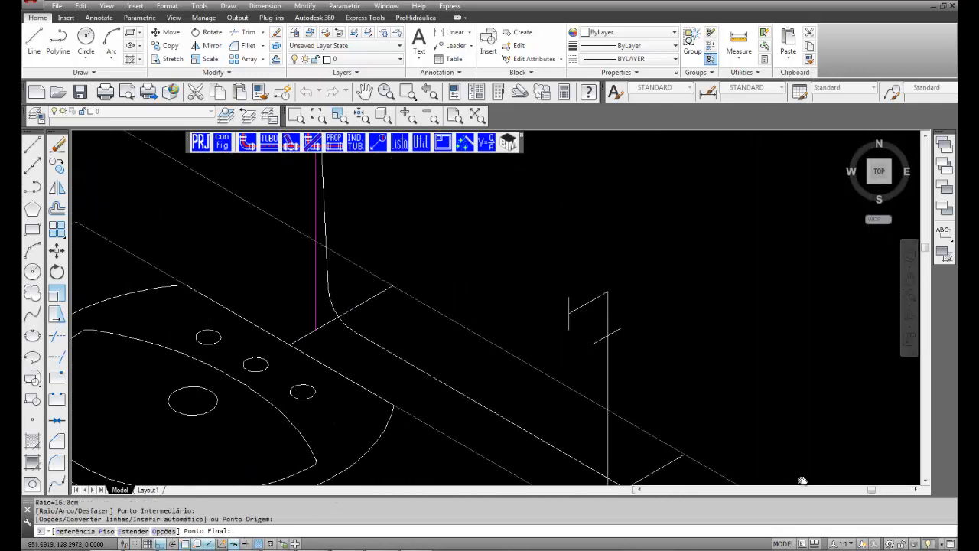
left_click(607, 334)
Step: Bend the toilet tube with intermediate points at floor level below its outlet and at the wall base below the toilet elbow, ending tube insertion
middle_click_drag(778, 424, 212, 140)
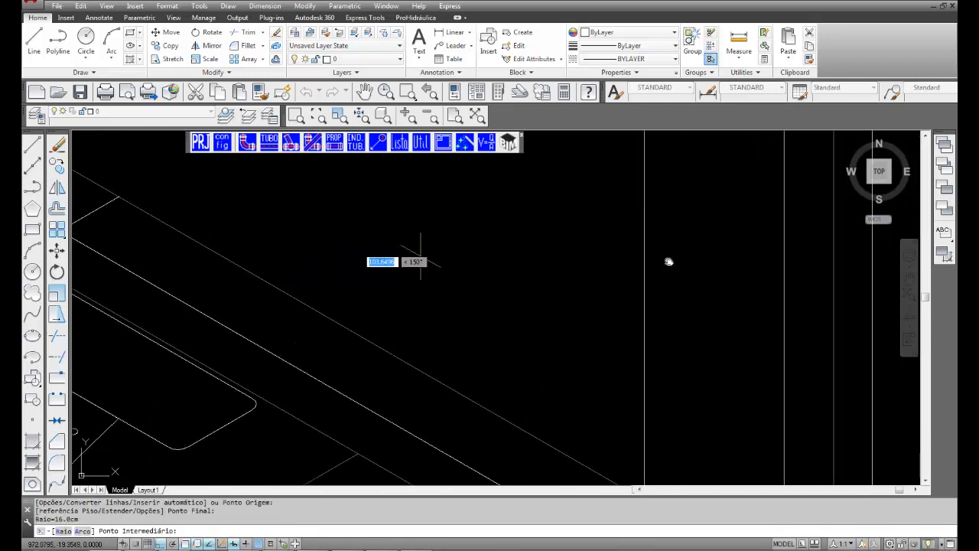
mouse_move(669, 263)
middle_mouse_down()
mouse_move(586, 455)
mouse_move(501, 148)
middle_mouse_up()
middle_click_drag(576, 382, 557, 225)
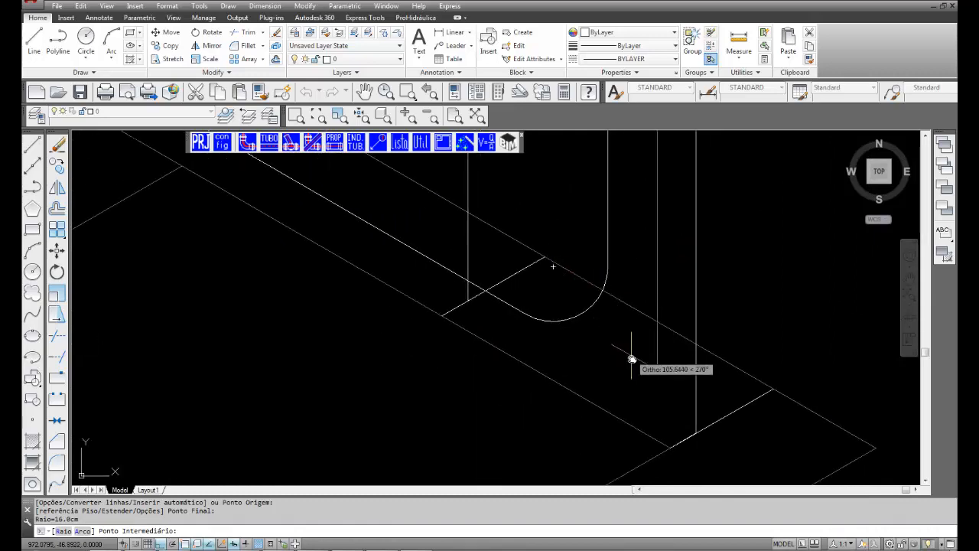
left_click(639, 403)
middle_click_drag(275, 214, 797, 417)
middle_click_drag(406, 232, 560, 399)
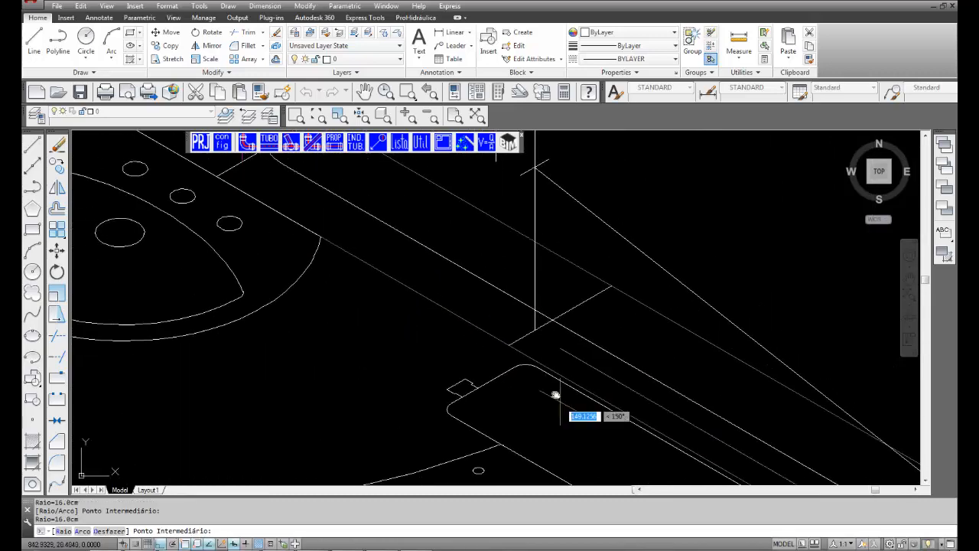
left_click(535, 341)
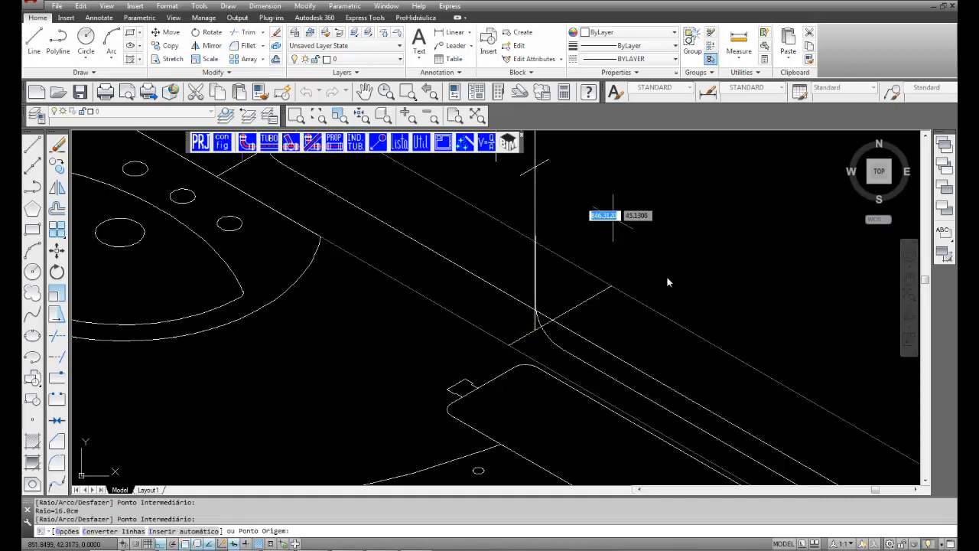
key("Return")
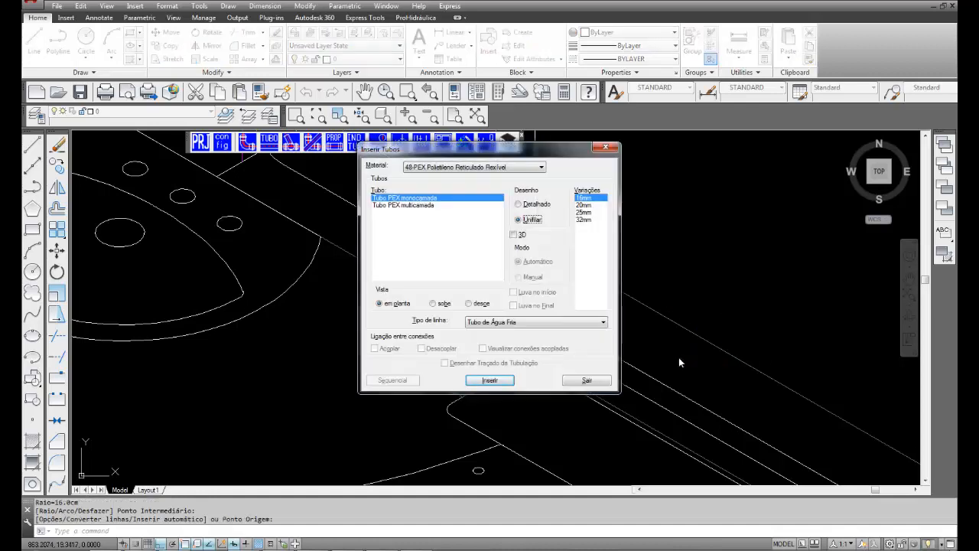
left_click(603, 383)
Step: Insert a straight 16mm Unifilar Tubo PEX monocamada from the lower end of the shower elbow vertically down to the pressure valve
type("z")
key("Return")
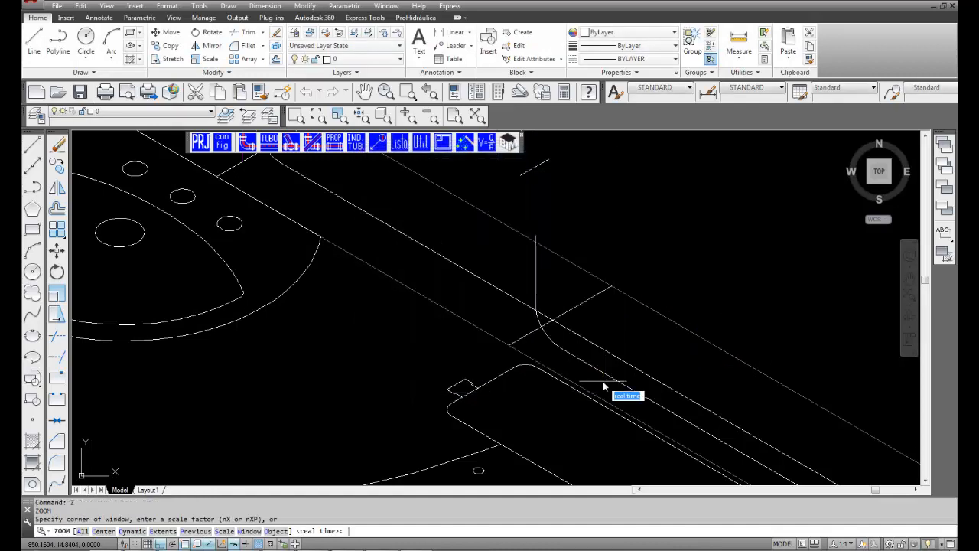
type("e")
key("Return")
mouse_move(787, 309)
middle_mouse_down()
mouse_move(648, 372)
mouse_move(359, 324)
middle_mouse_up()
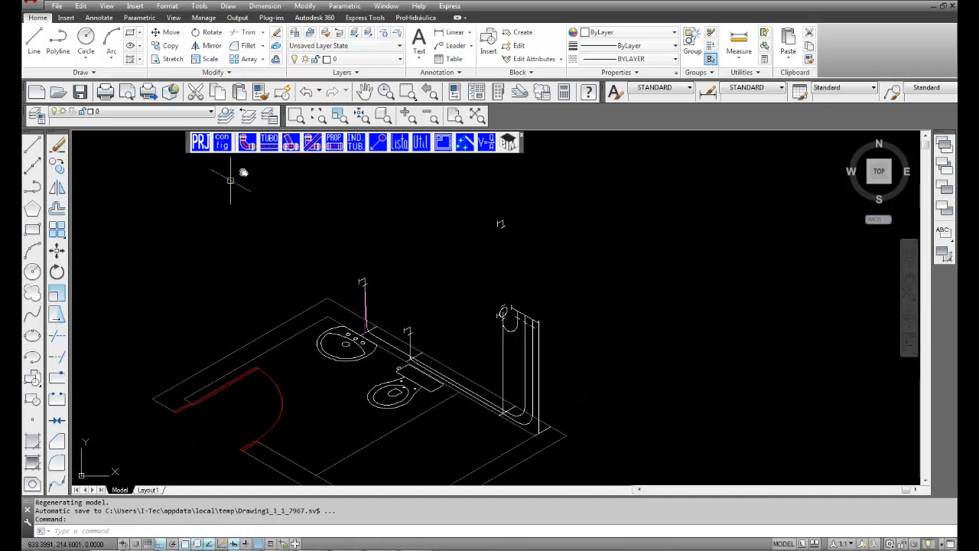
left_click(271, 143)
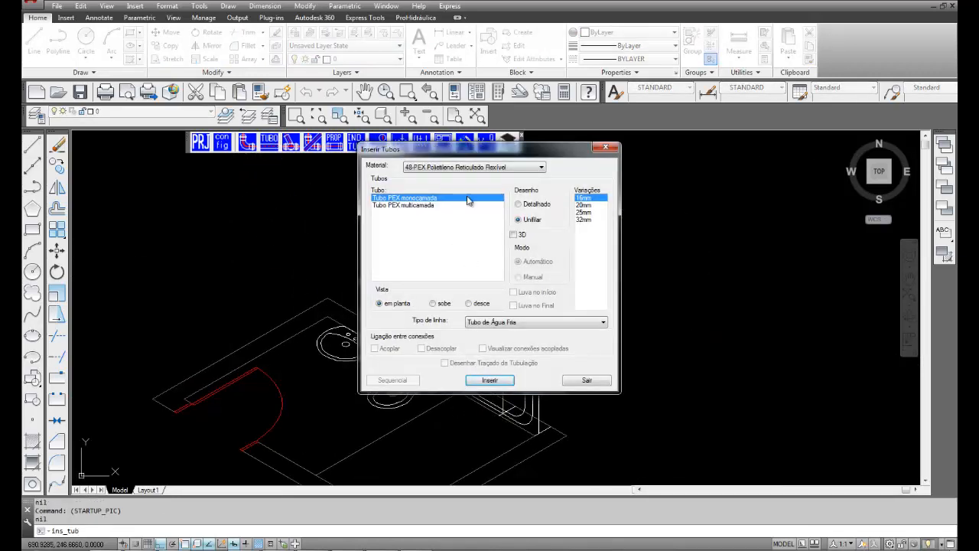
left_click(489, 380)
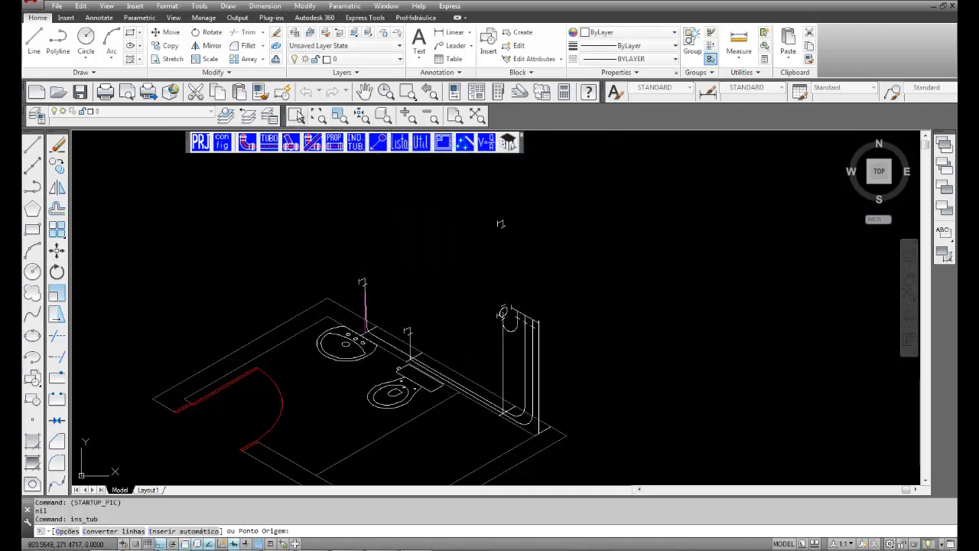
left_click(297, 116)
left_click(484, 207)
left_click(540, 309)
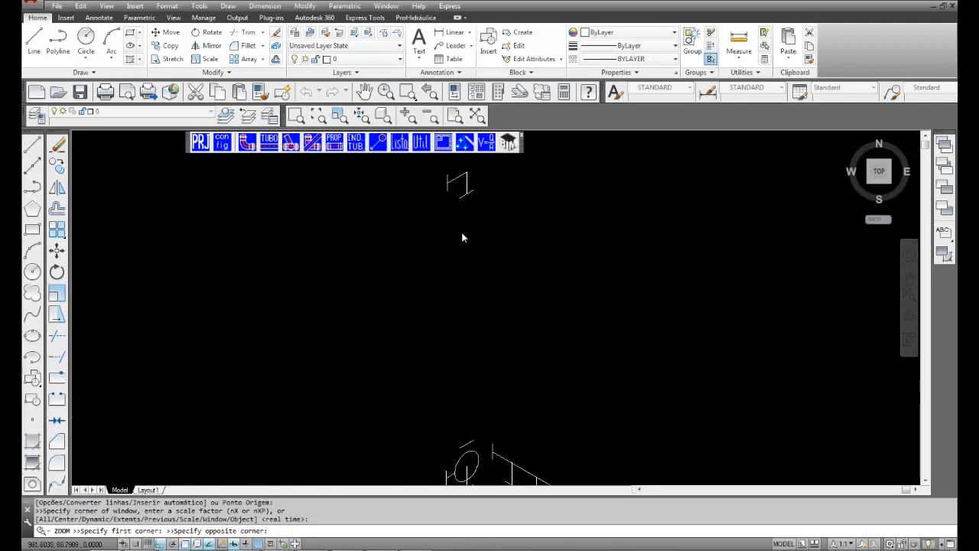
left_click(467, 191)
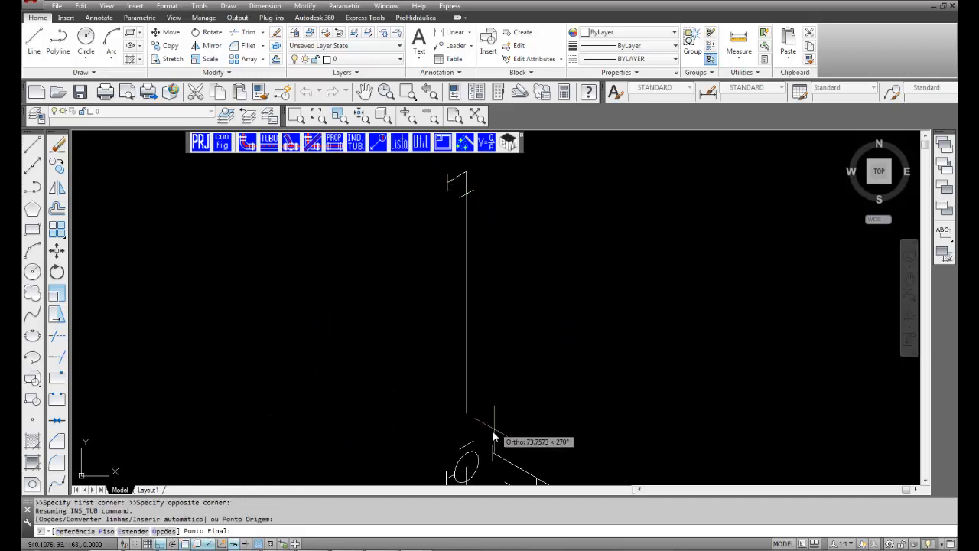
left_click(469, 472)
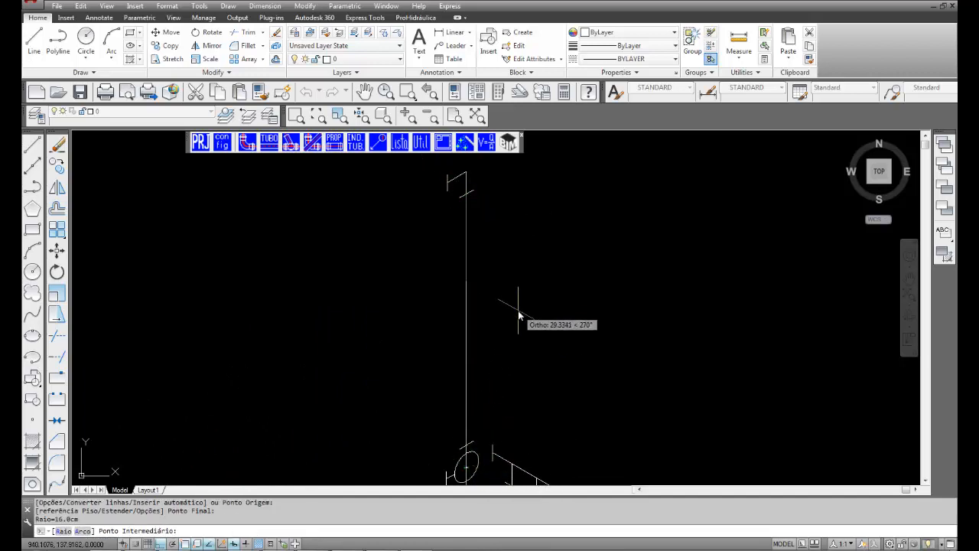
key("Return")
key("Return")
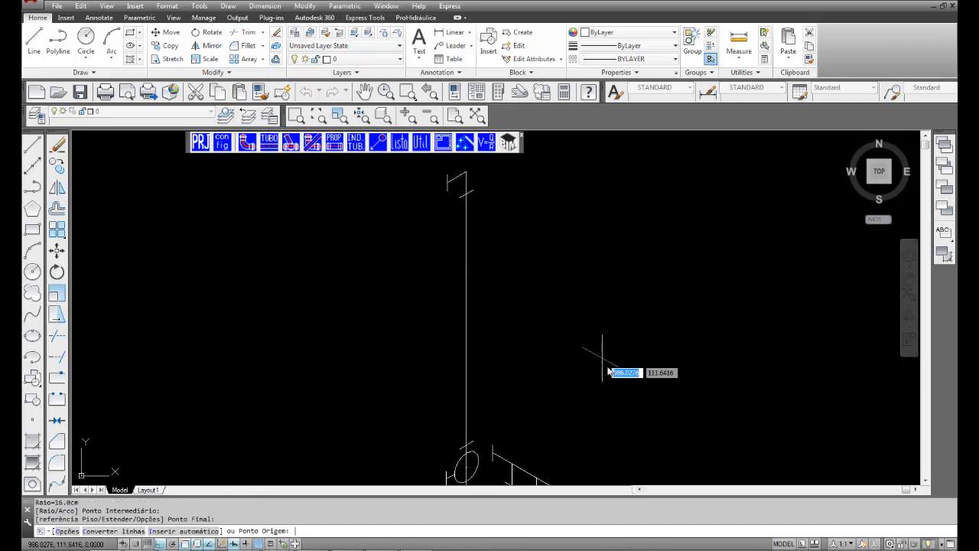
key("Return")
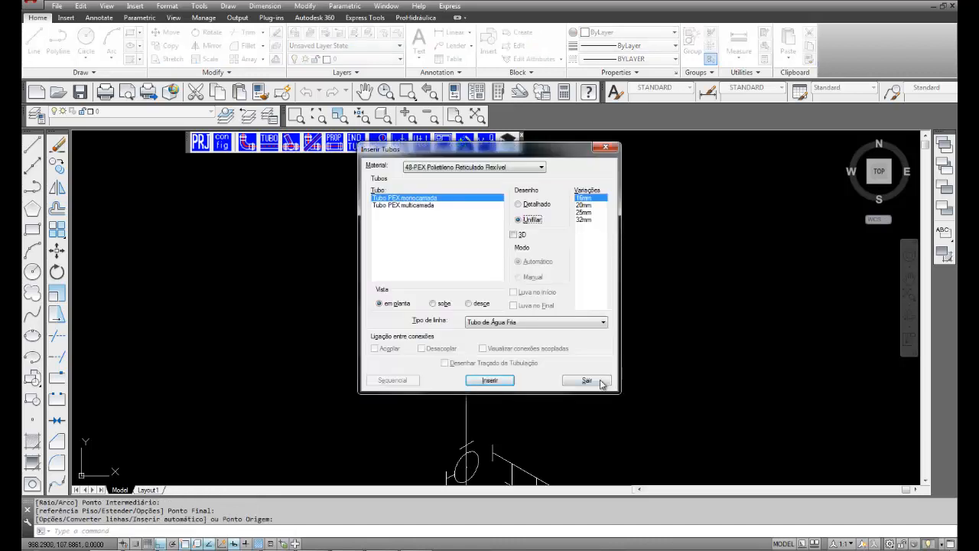
left_click(587, 380)
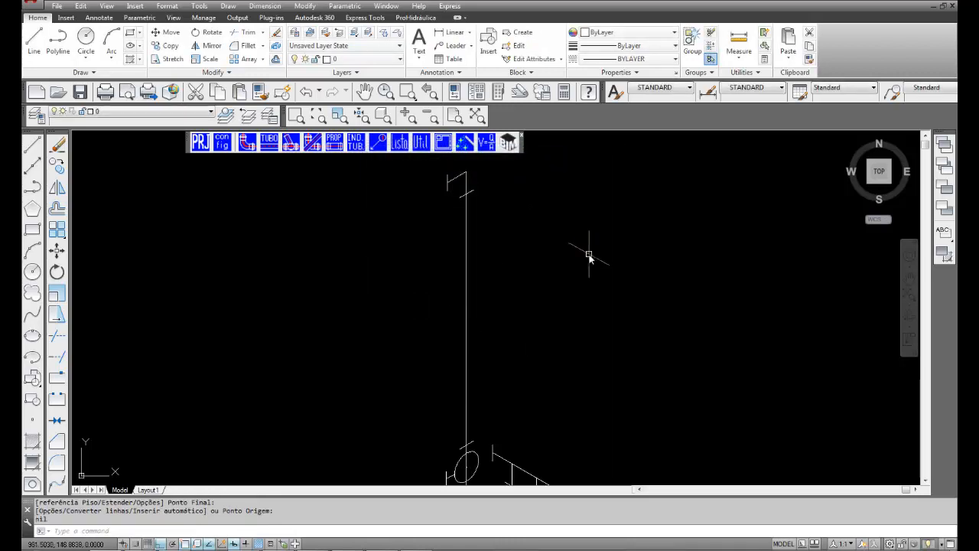
Step: Examine the complete isometric bathroom and the PEX tube routes from the distributor to the fixtures
type("z")
key("Return")
type("e")
key("Return")
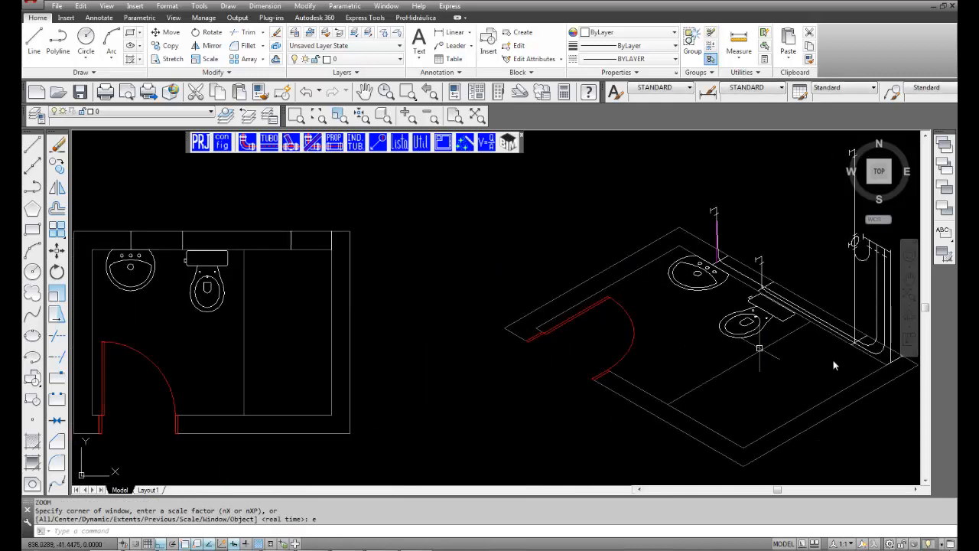
middle_click_drag(833, 360, 715, 387)
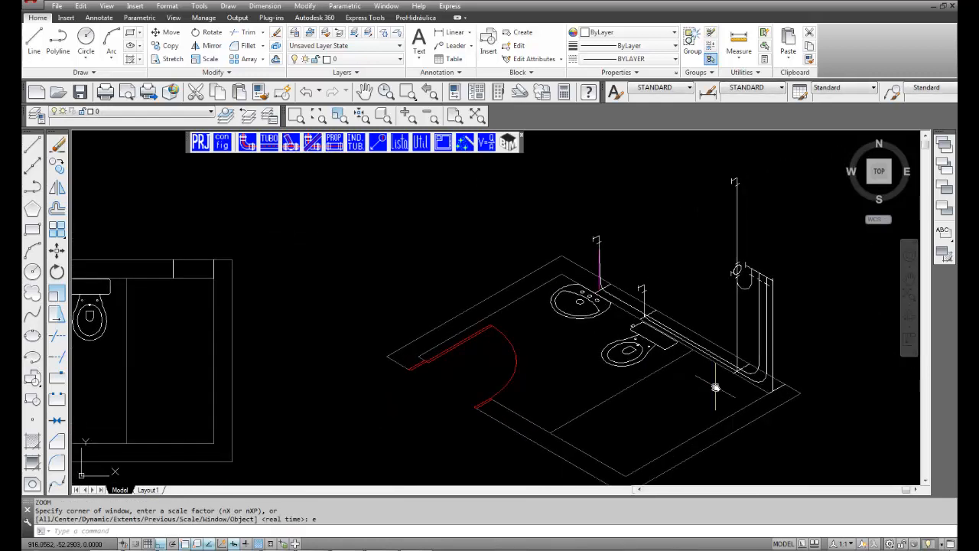